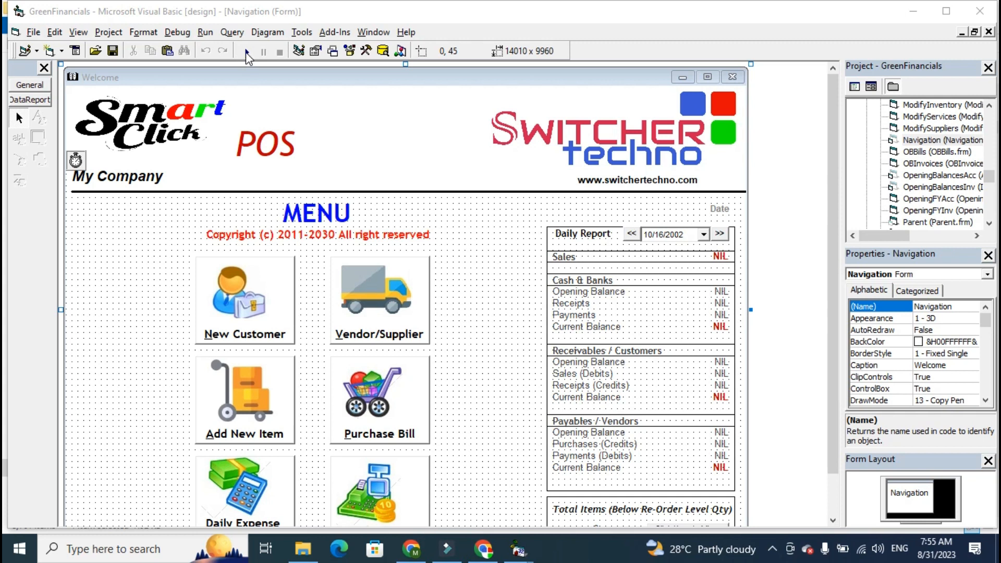
Step: Run the GreenFinancials project and log in to the point-of-sale application as Administrator
click(245, 52)
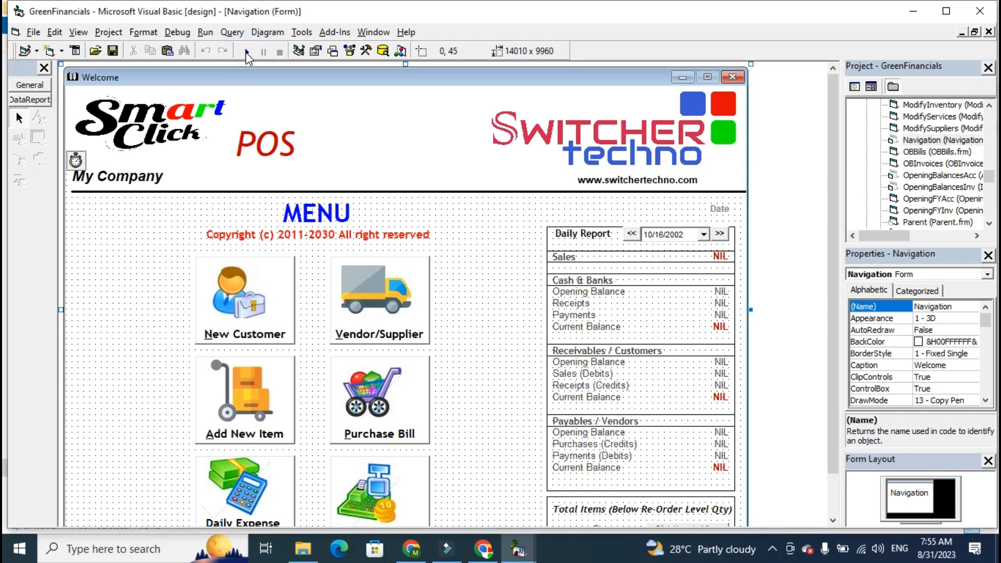
click(245, 52)
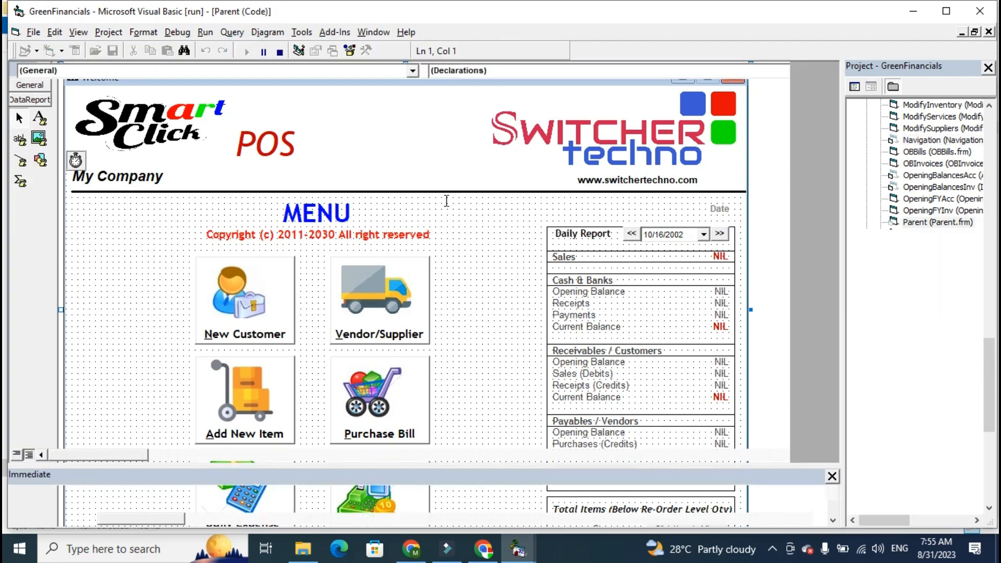
click(524, 93)
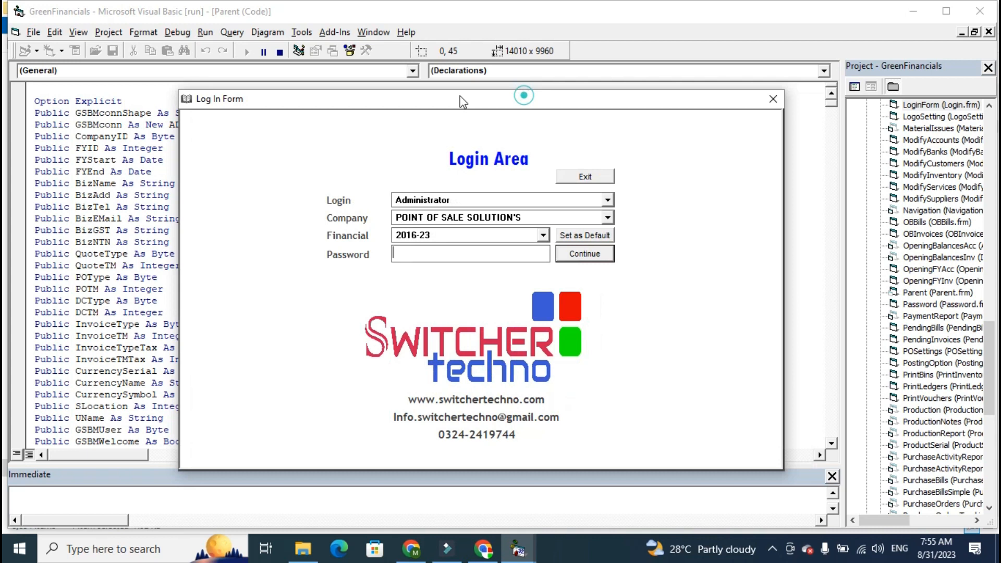
click(564, 199)
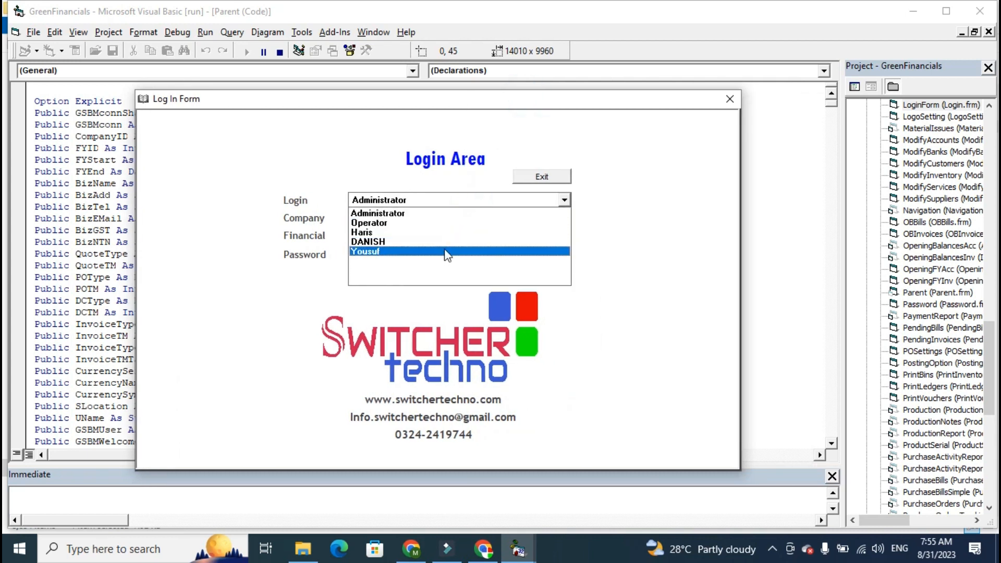
click(425, 213)
click(516, 257)
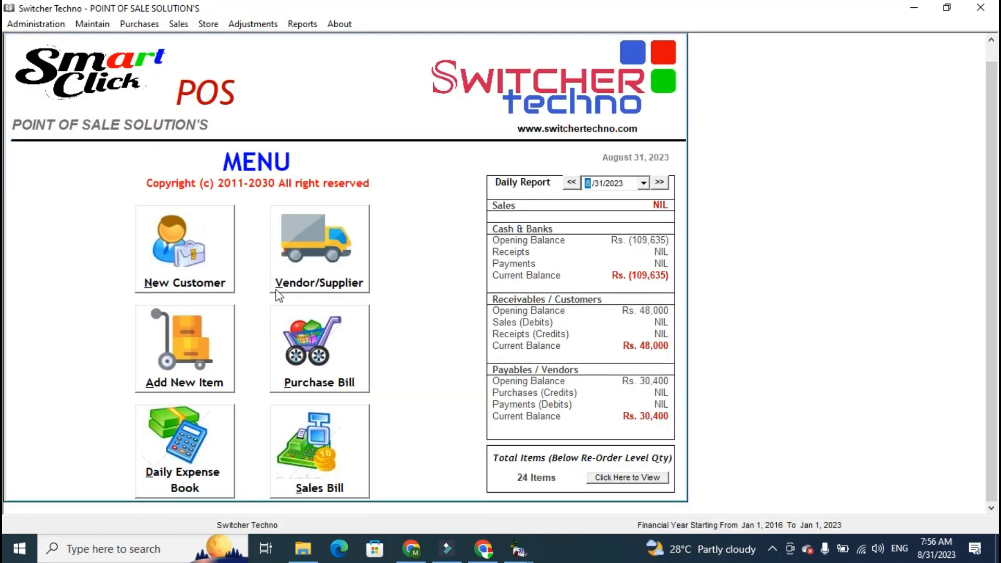
Step: Open the customer records and look through the Cash Customers and Credit Customers types, viewing one credit customer's details
click(209, 285)
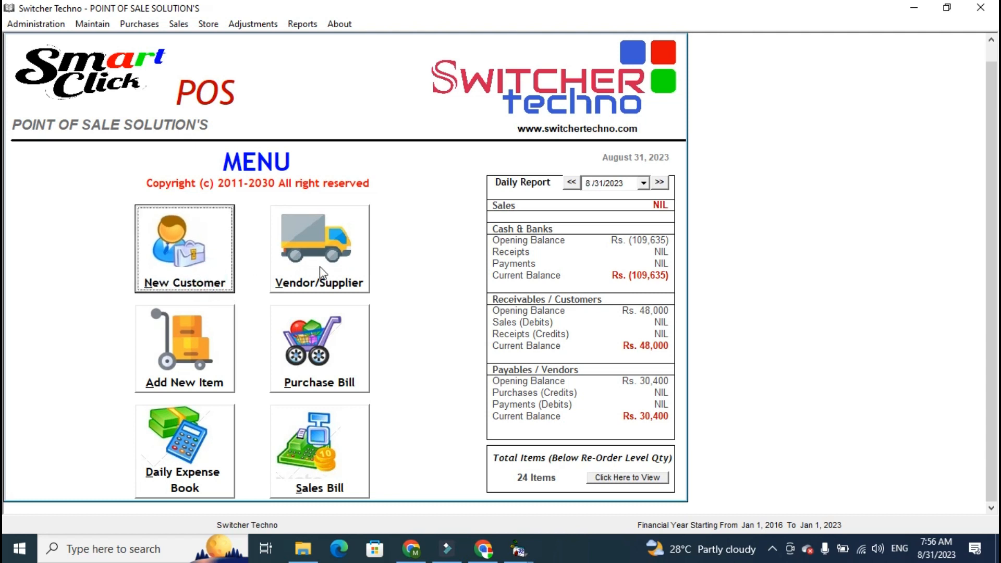
click(184, 359)
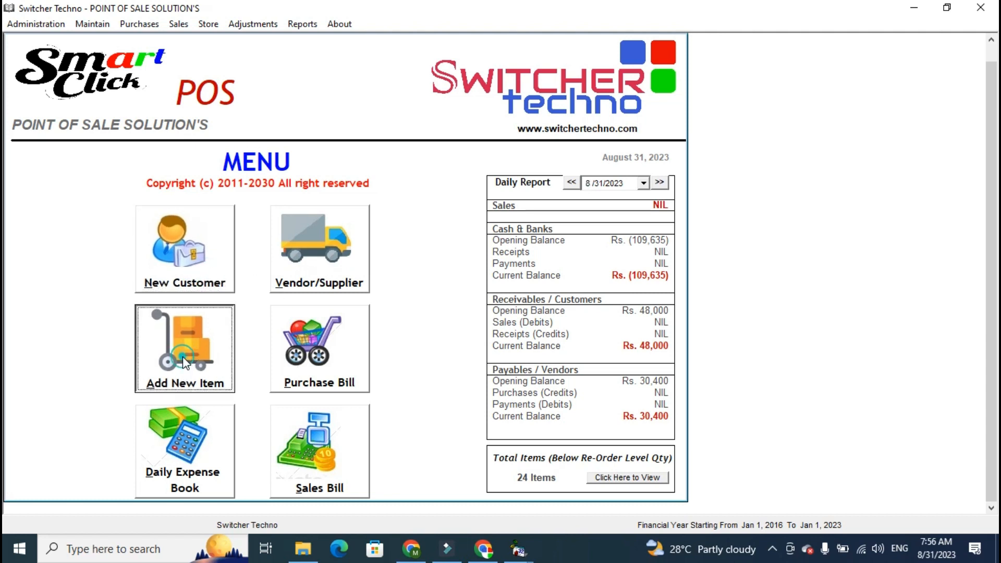
click(210, 271)
click(250, 111)
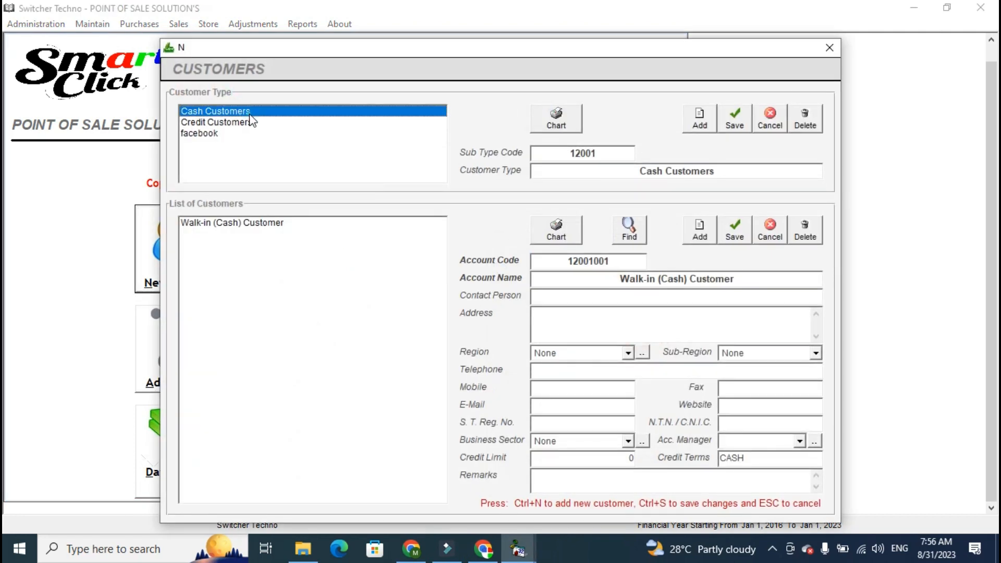
click(248, 123)
click(312, 332)
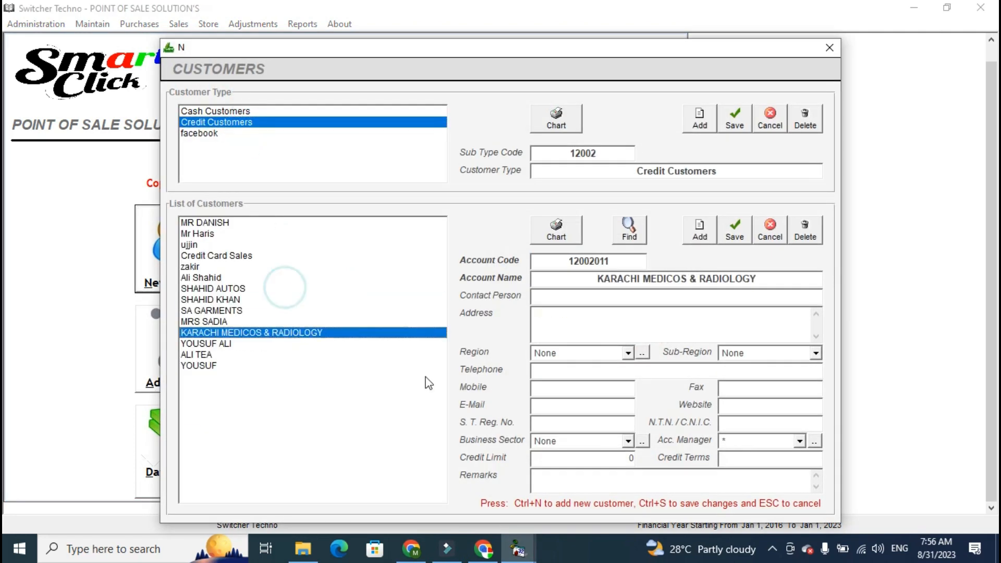
Step: Bring up a blank credit customer entry, cancel it, view the walk-in cash customer record and close the customer records
click(699, 229)
click(770, 230)
click(323, 401)
click(244, 111)
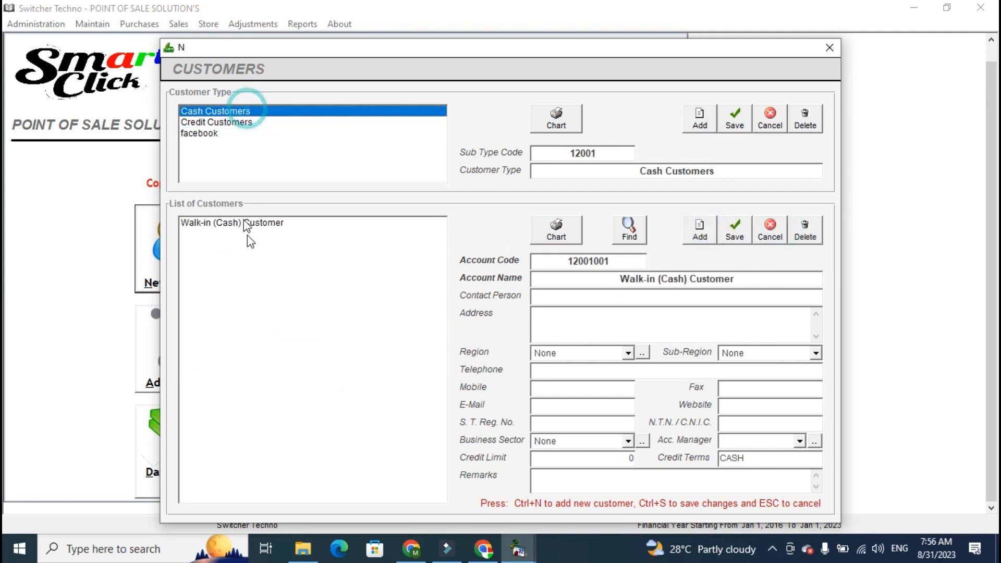
click(244, 222)
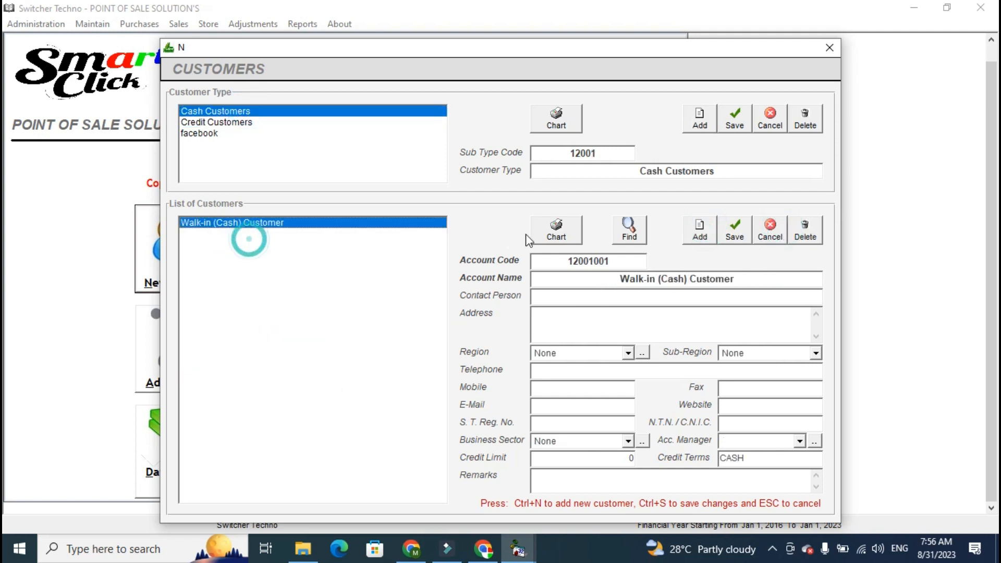
click(830, 52)
Step: Examine the cash purchase and credit vendor lists, bring up and cancel a blank vendor entry, and close the vendor records
click(298, 238)
click(225, 135)
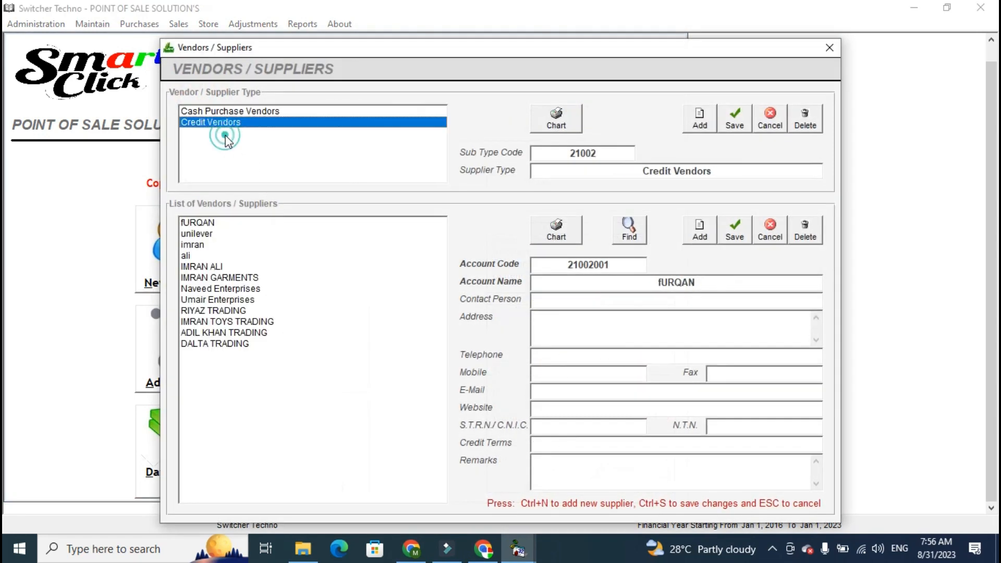
click(231, 112)
click(233, 124)
click(294, 374)
click(704, 238)
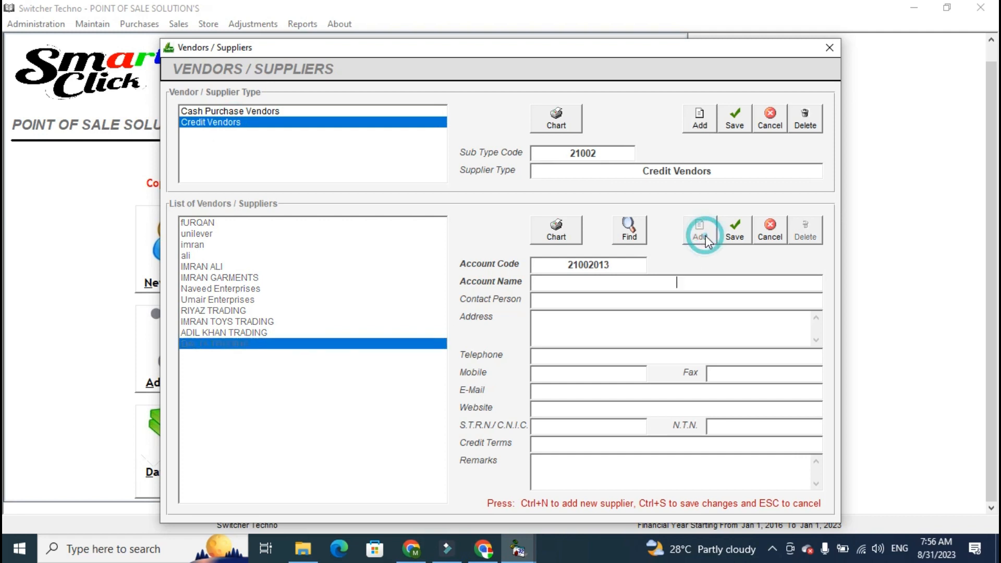
click(766, 234)
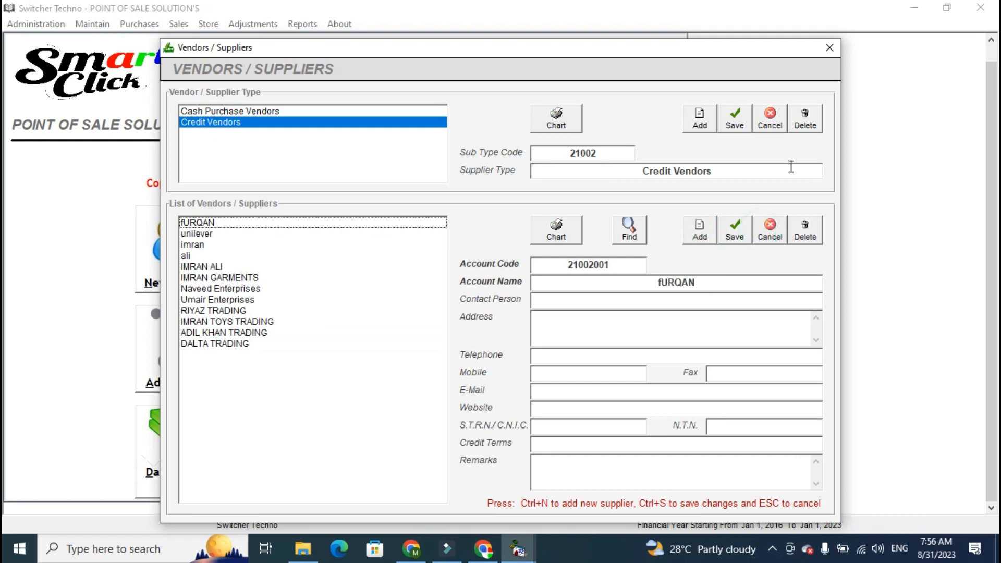
click(830, 49)
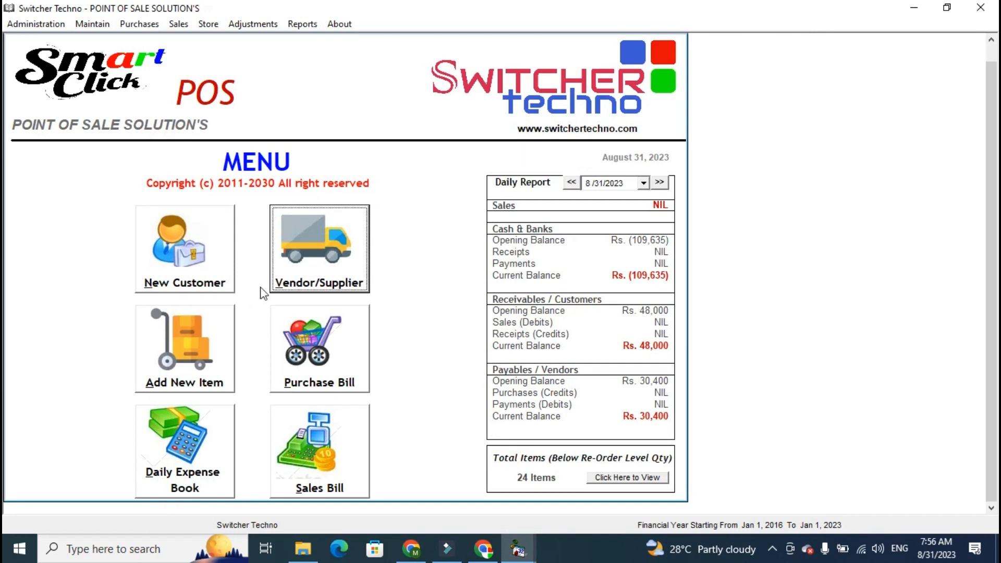
Step: Add and save a new main inventory category with code 88 named ELECTRONIC
click(202, 353)
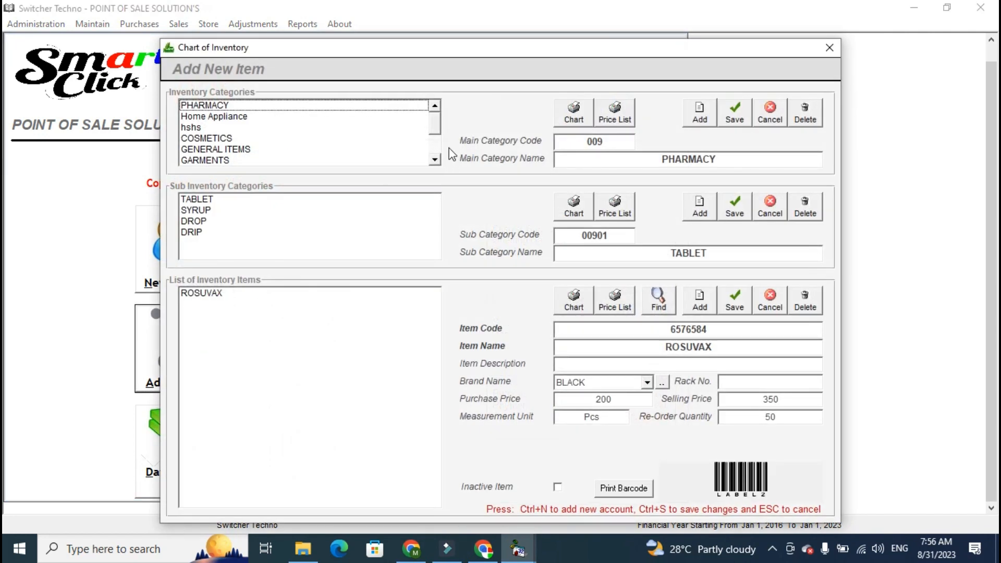
click(436, 139)
click(402, 154)
click(402, 162)
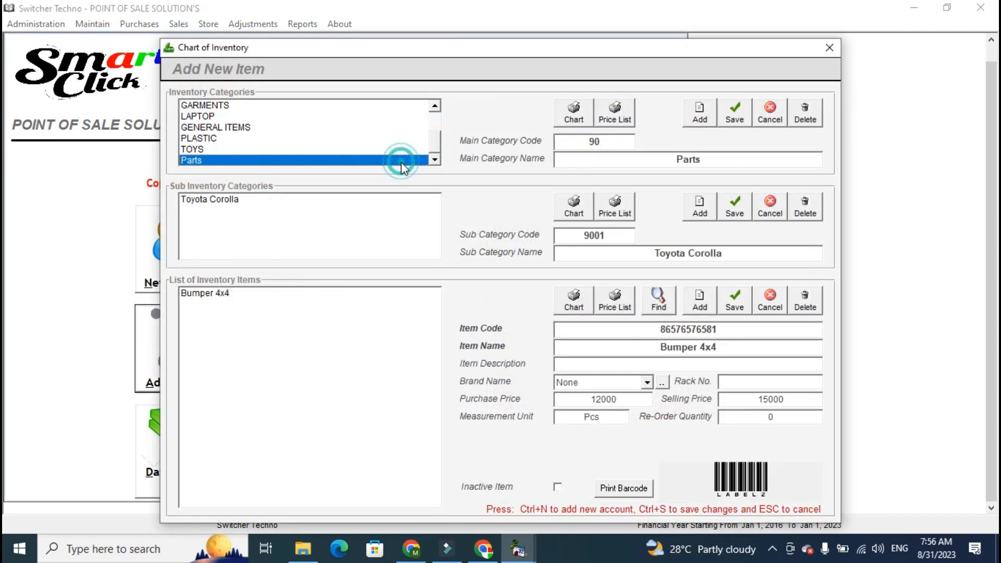
click(704, 119)
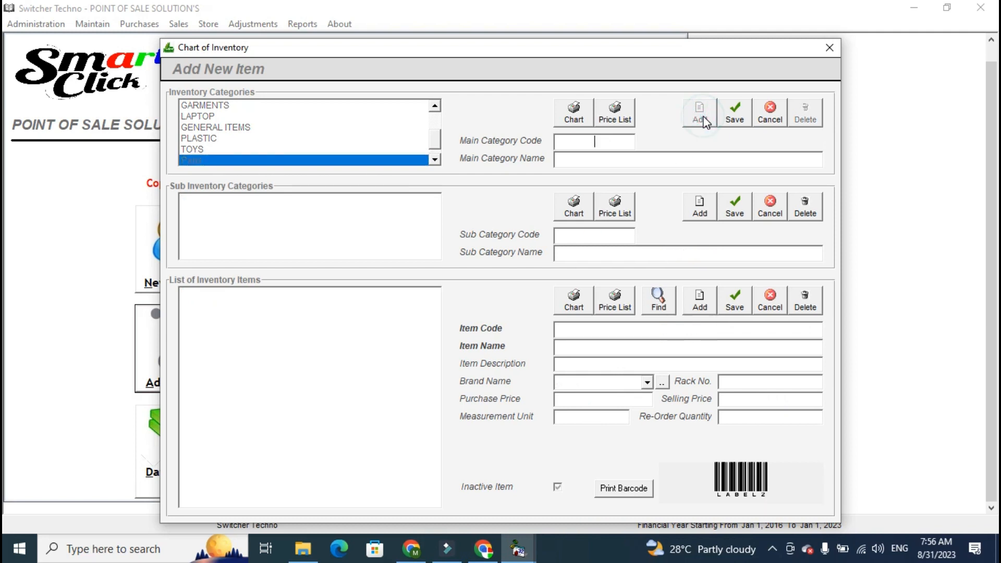
text(88)
text(ELECTRONIC)
click(735, 112)
Step: Add and save a sub-category named FRIDGE under the ELECTRONIC category
click(434, 156)
click(408, 160)
click(698, 217)
text(FRIDGE)
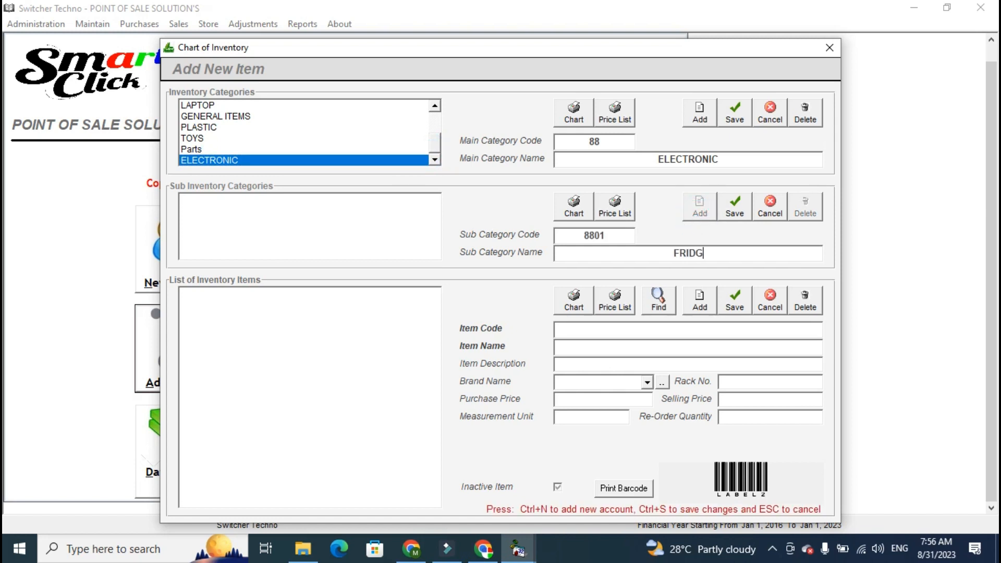
click(731, 208)
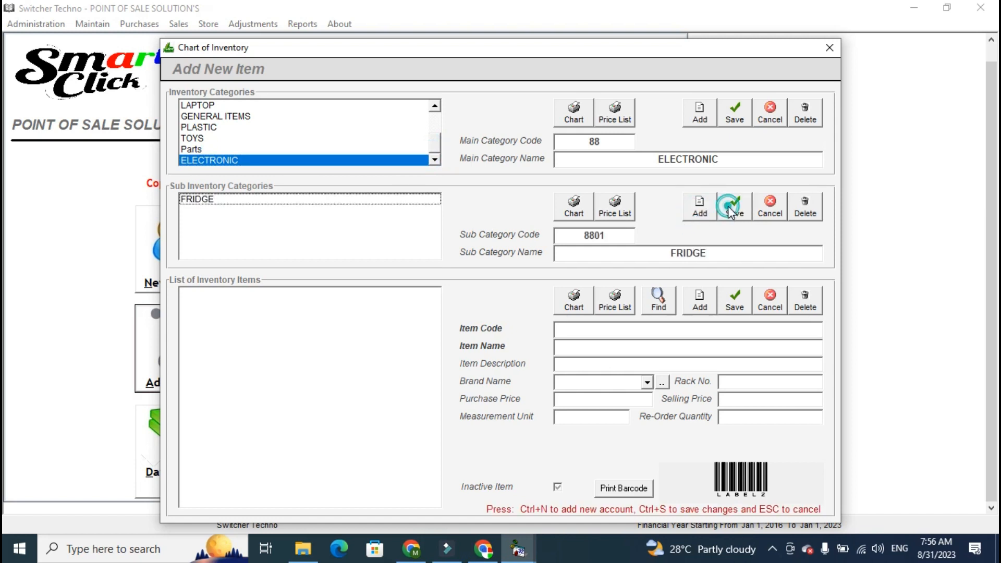
Step: Start a new inventory item under FRIDGE and name it GABA FRIDGE
click(699, 301)
text(A)
text(GABA FR)
text(IDGE)
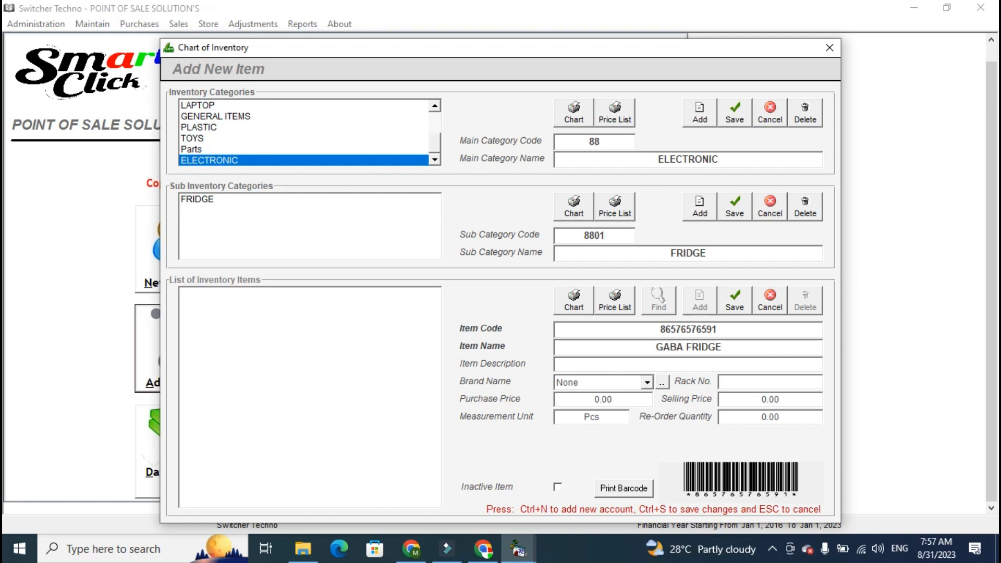
Step: Set GABA FRIDGE's purchase price to 12000 and selling price to 15000, and save the item
click(616, 404)
text(12000)
key(Tab)
text(15000)
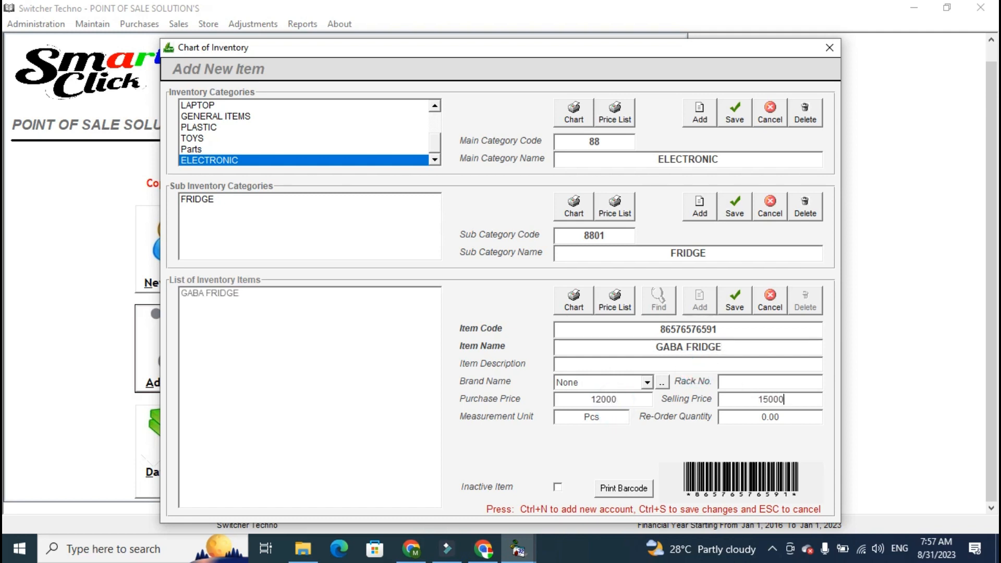
click(767, 421)
click(735, 301)
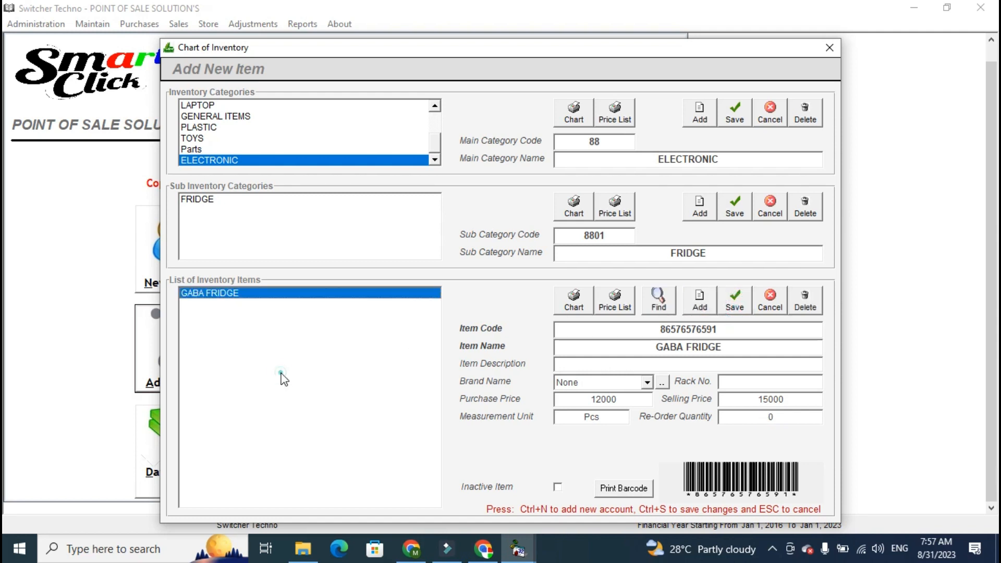
Step: Preview the GABA FRIDGE barcode label, open its print options, and close the preview and the inventory chart
click(615, 487)
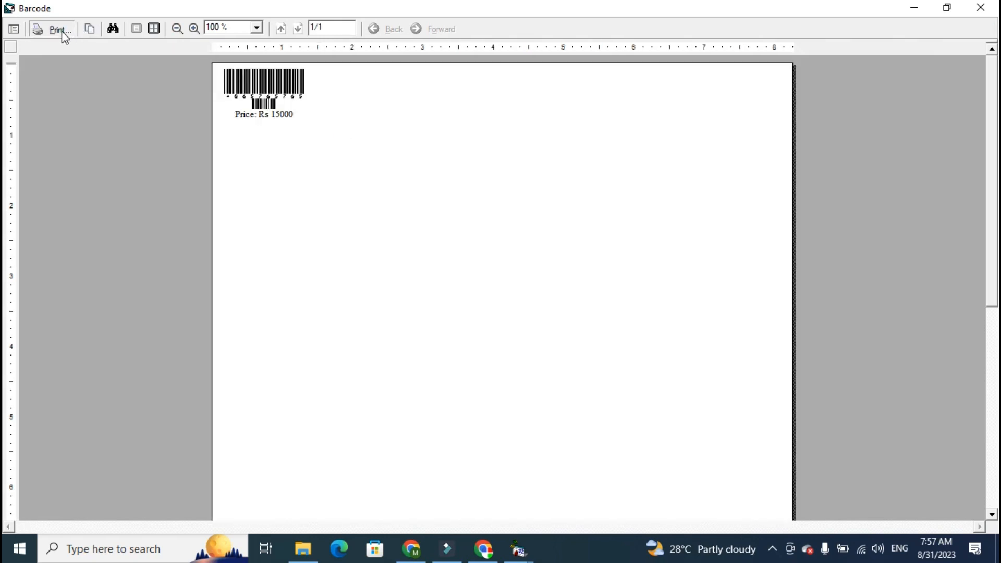
click(59, 30)
click(316, 318)
click(981, 7)
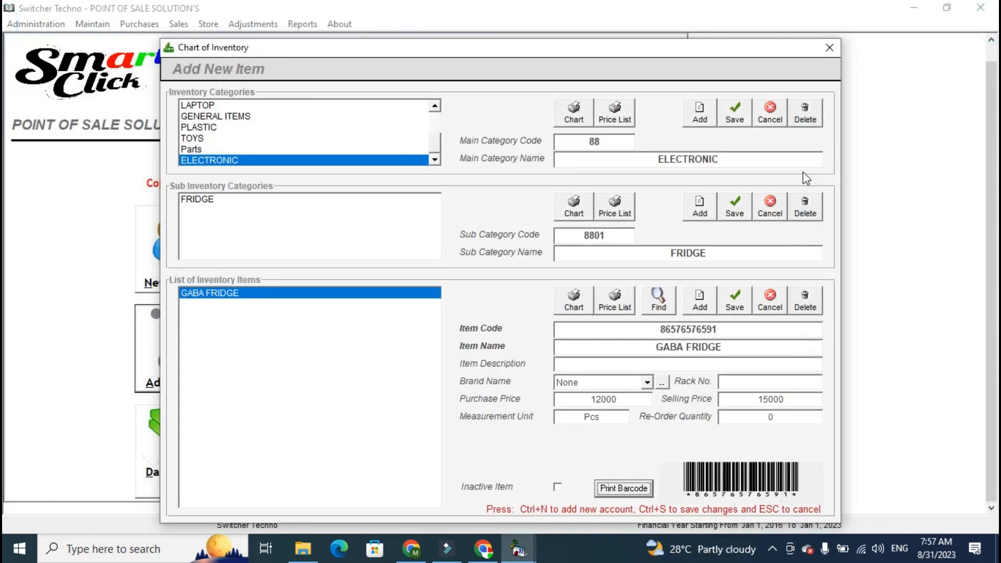
click(829, 47)
Step: Open a purchase bill, choose Naveed Enterprises as the vendor and enter the vendor invoice number
click(348, 308)
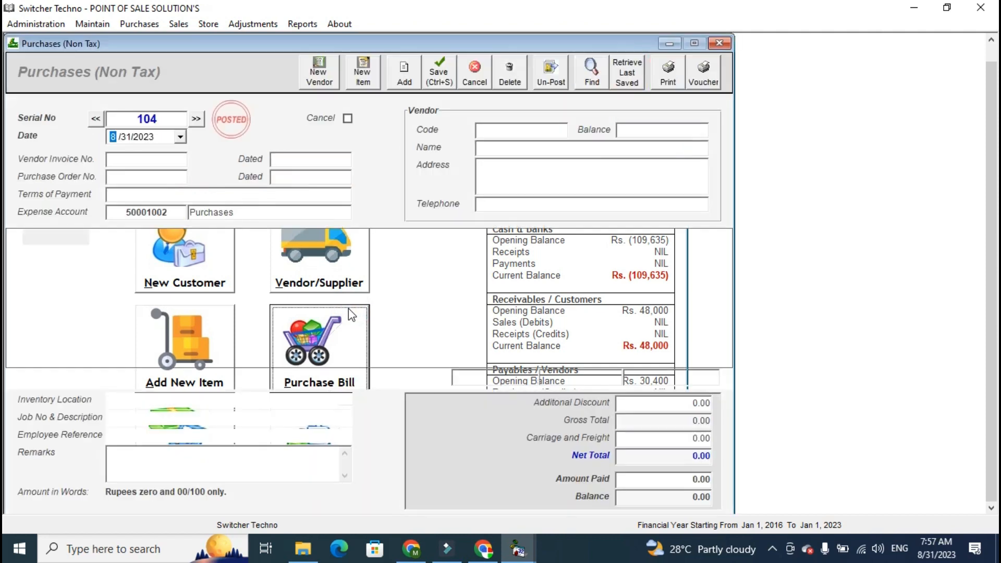
click(519, 130)
key(Down)
key(Down)
key(Down)
key(Return)
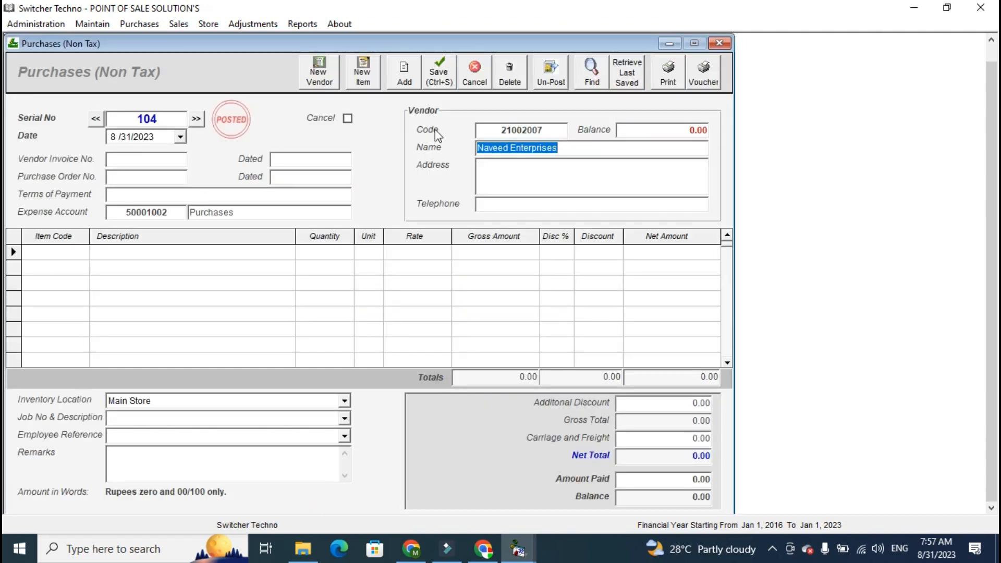
click(163, 159)
text(9393)
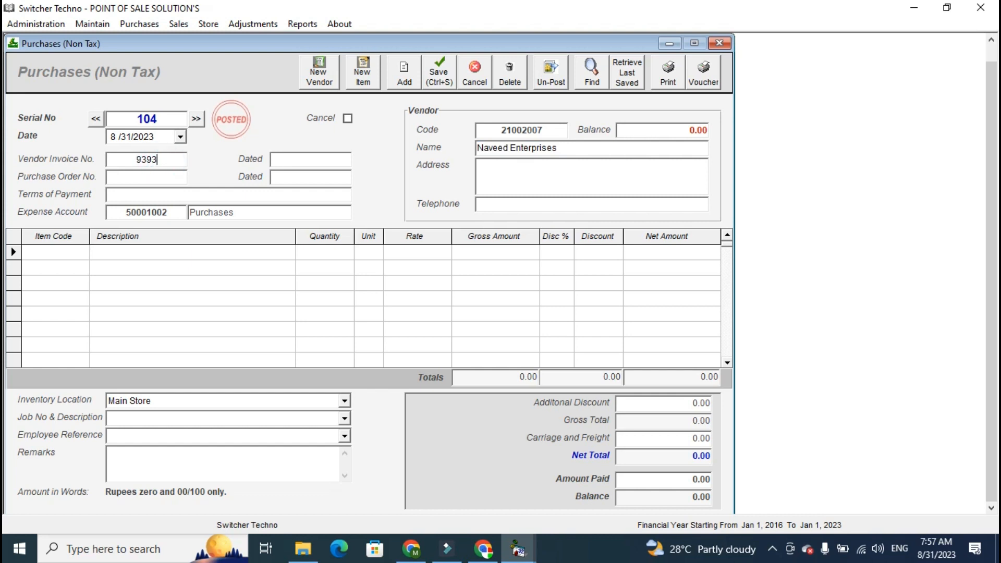
Step: Add GABA FRIDGE to the purchase bill with quantity 2 at a rate of 12000
click(76, 255)
text(gaba)
key(Down)
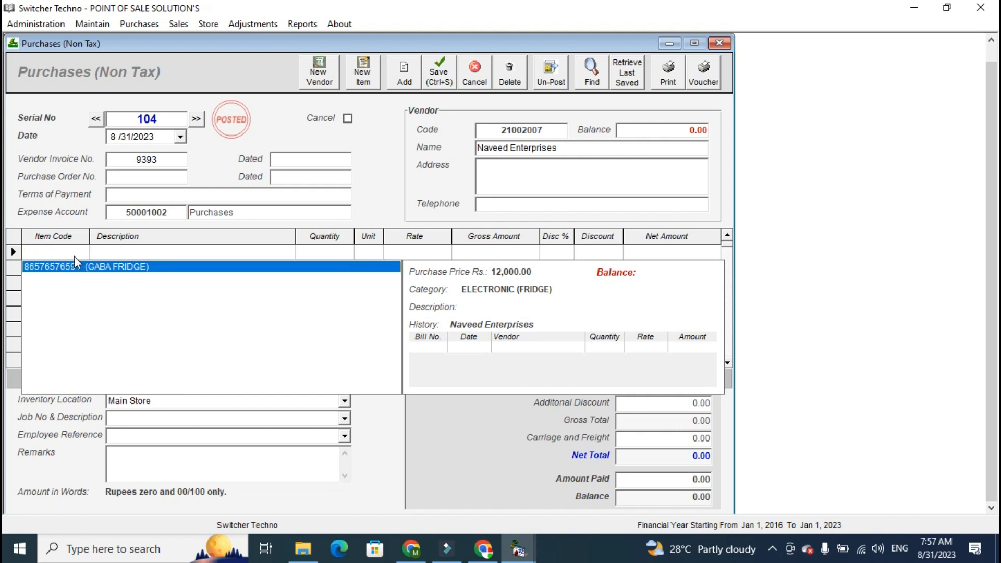
key(Return)
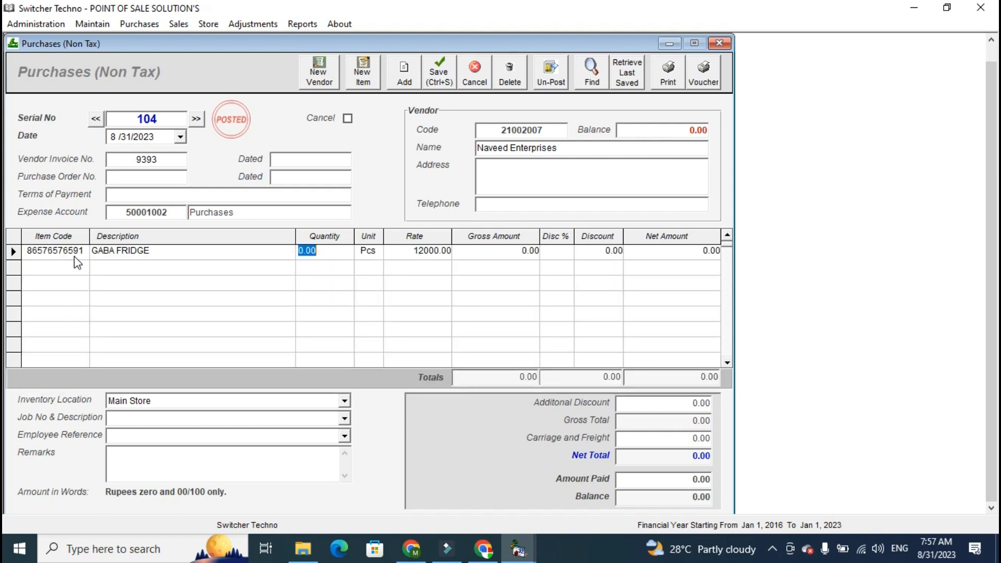
text(2)
key(Return)
key(Return)
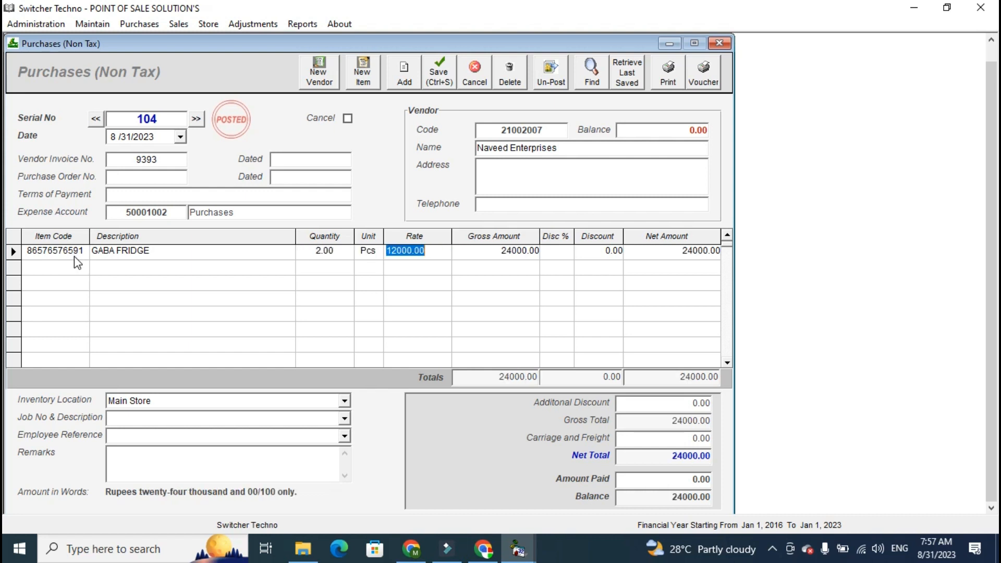
key(Return)
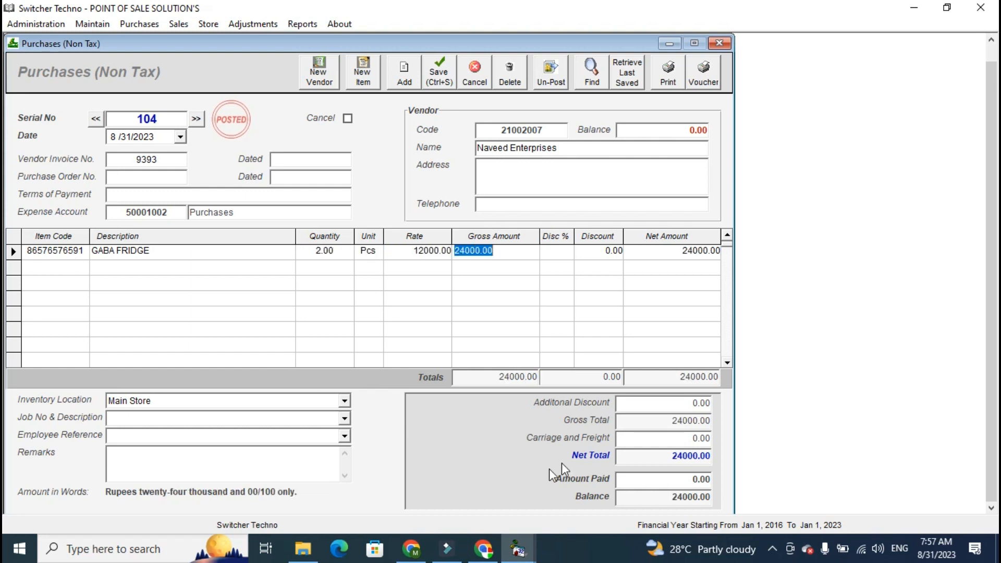
Step: Keep Main Store as the purchase bill's inventory location and set the amount paid to 5000
click(345, 401)
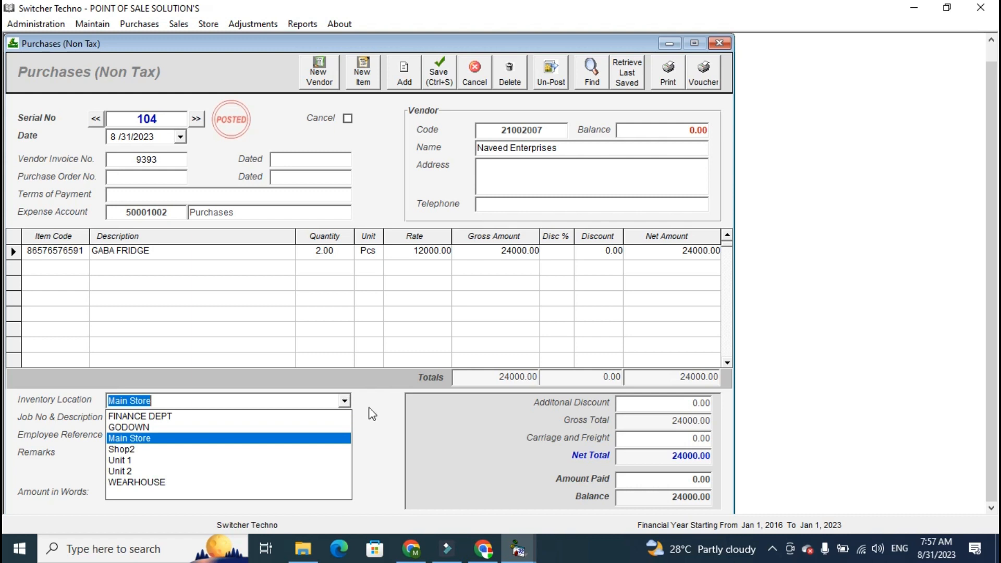
click(405, 423)
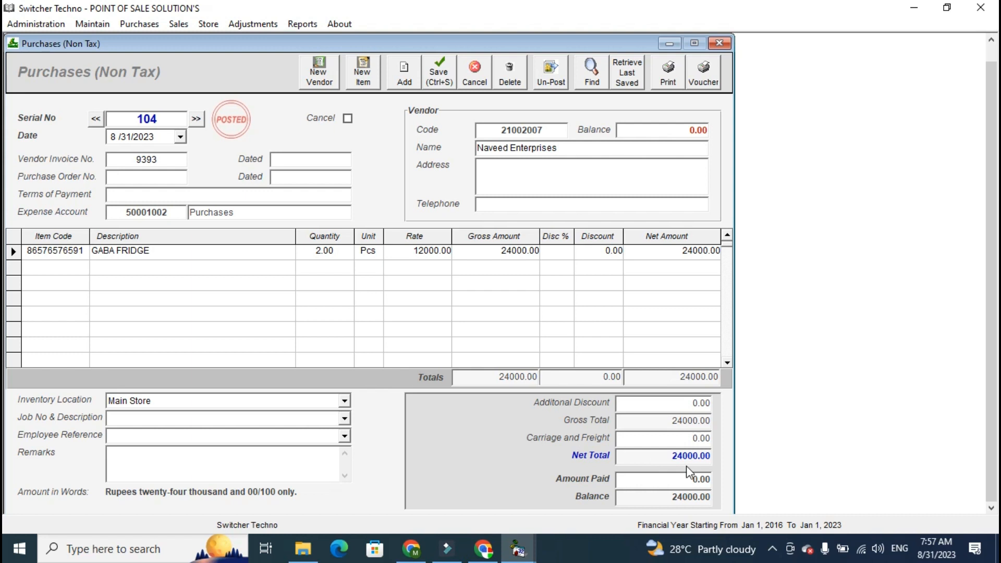
click(688, 478)
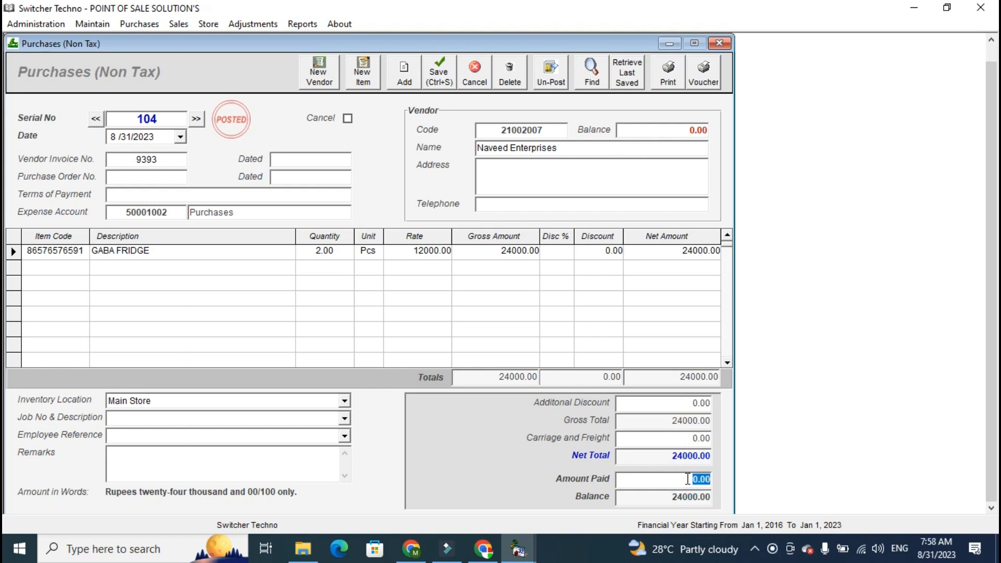
text(5000)
double_click(695, 483)
click(690, 499)
click(690, 499)
double_click(690, 498)
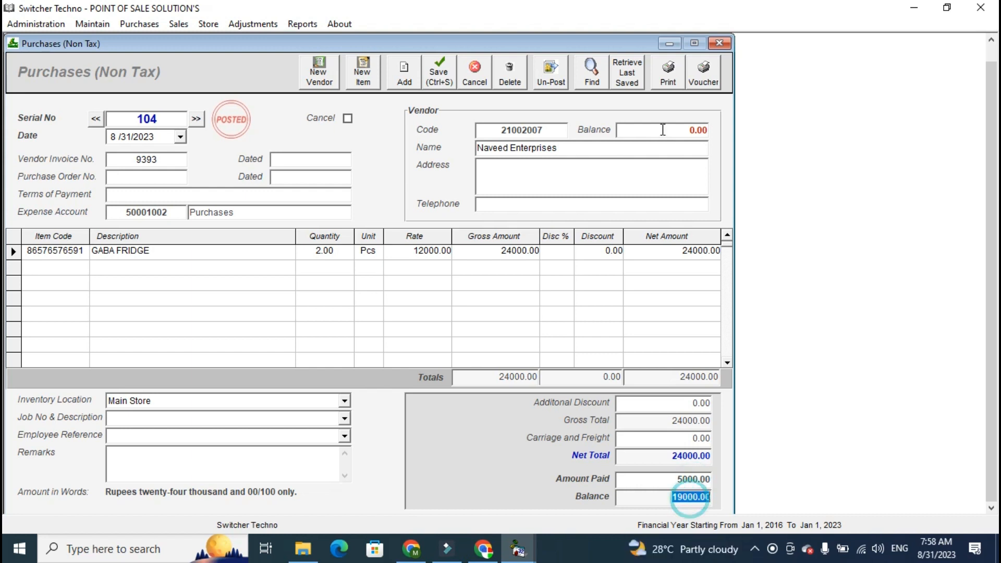
Step: Set the purchase bill's date to 8/31/2022 and open its print preview
click(668, 73)
click(605, 322)
click(180, 136)
click(166, 141)
click(156, 137)
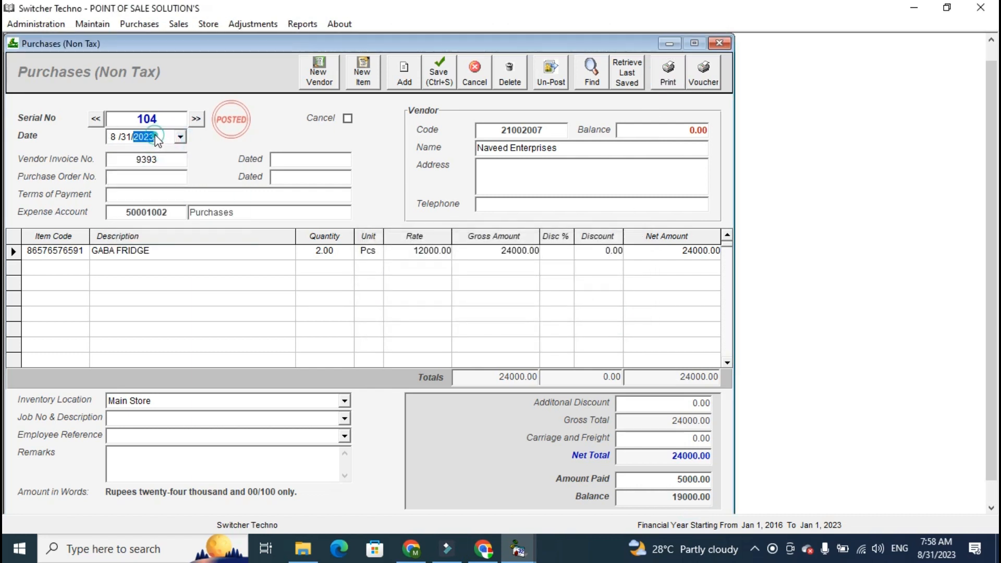
key(Down)
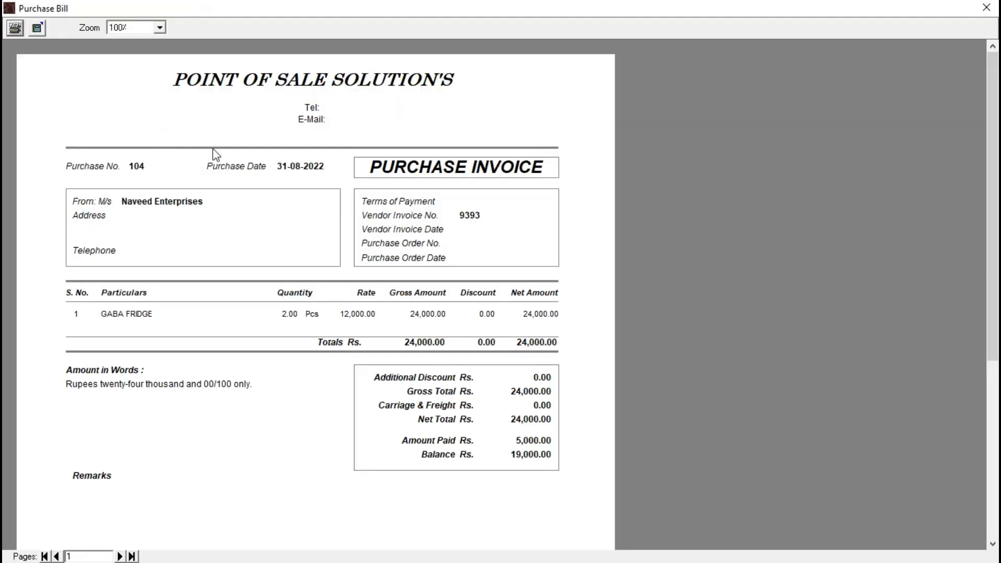
Step: Open the purchase invoice's print options, cancel printing, and close the preview and the purchase bill
click(14, 31)
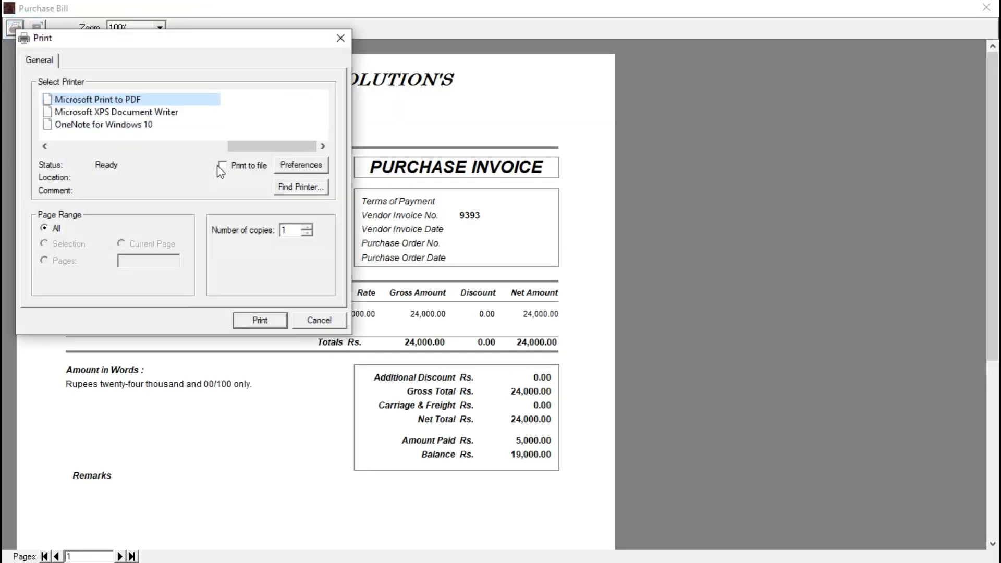
click(306, 319)
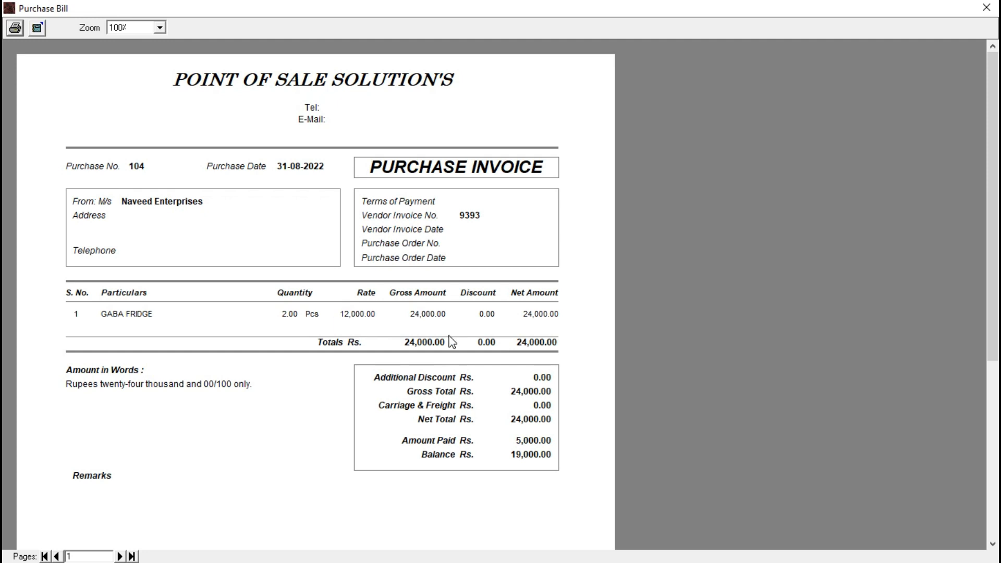
click(986, 7)
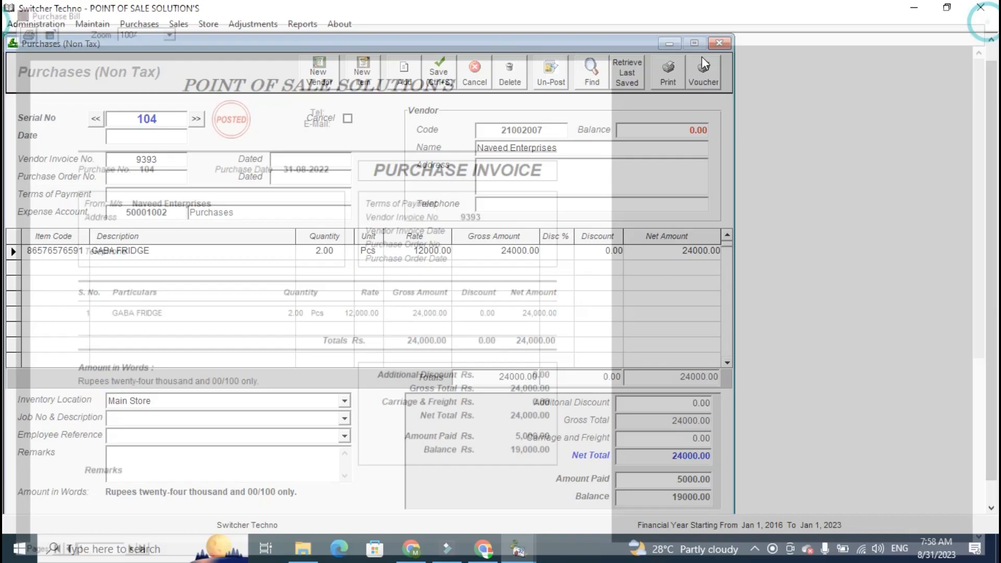
click(718, 43)
Step: Open the Inventory Balances report and display the balances for the ELECTRONIC category
click(302, 23)
click(350, 217)
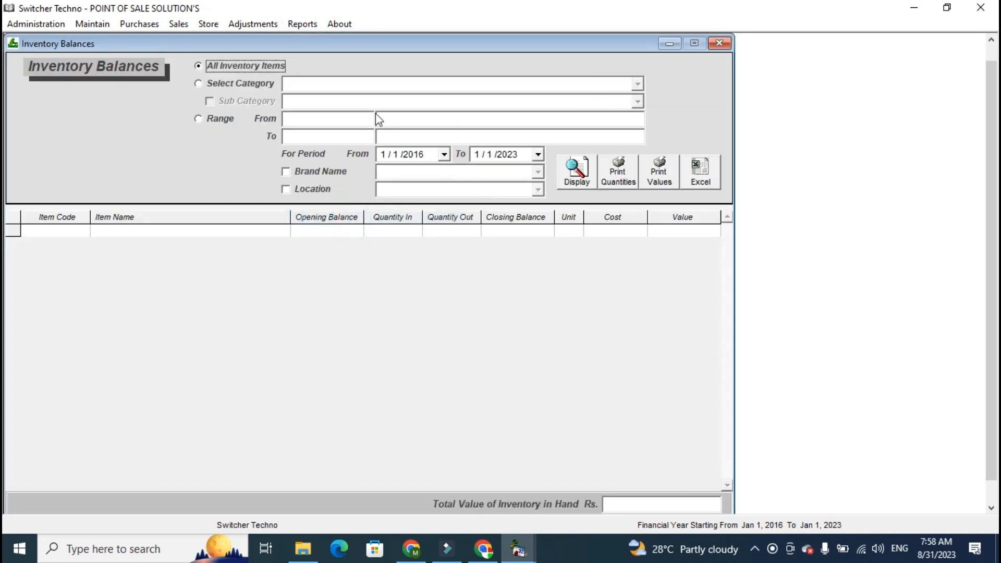
click(268, 84)
click(637, 84)
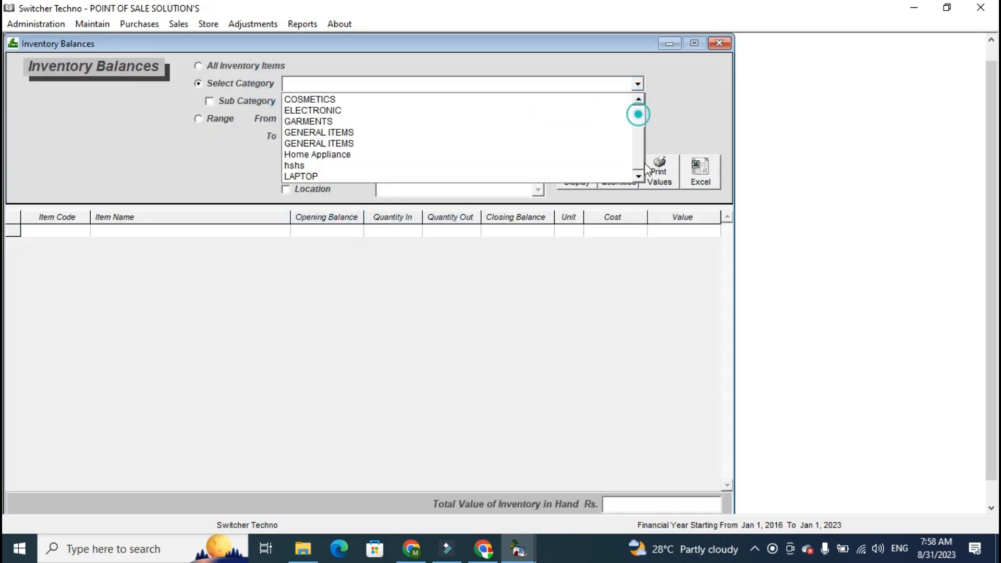
scroll(615, 146, down, 2)
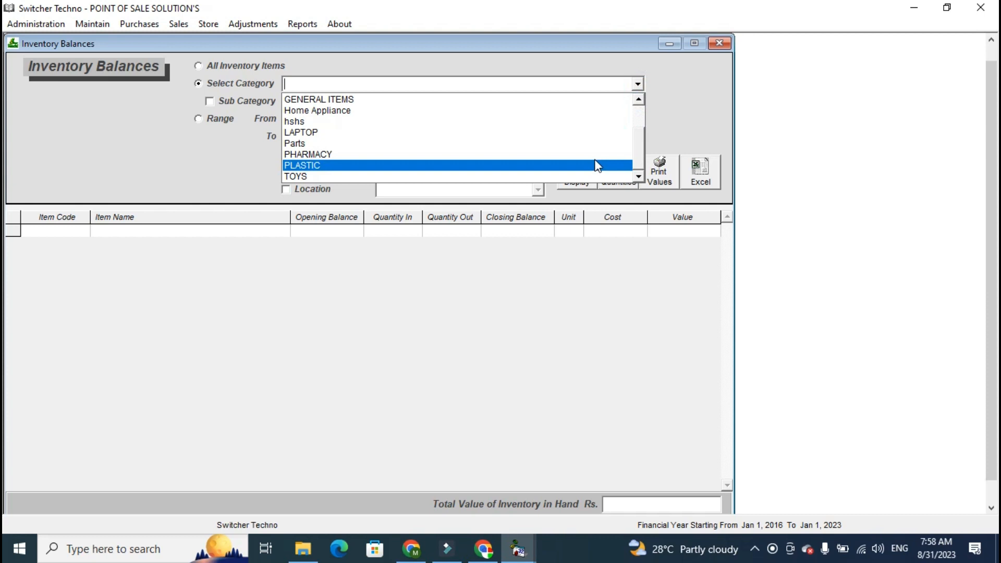
click(642, 123)
click(616, 110)
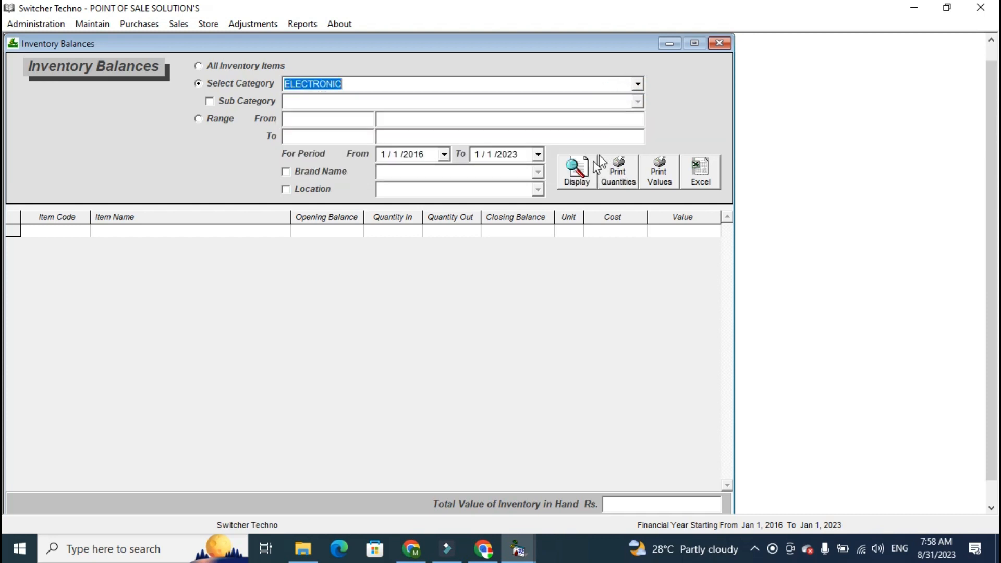
click(584, 172)
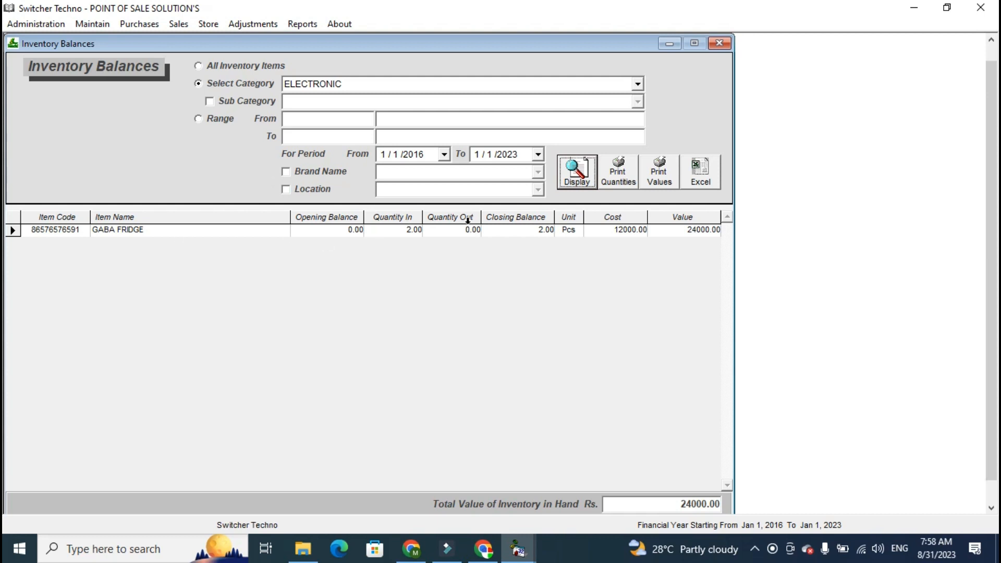
Step: Examine GABA FRIDGE's closing balance, the total inventory value and the location filter, and close the Inventory Balances report
click(523, 218)
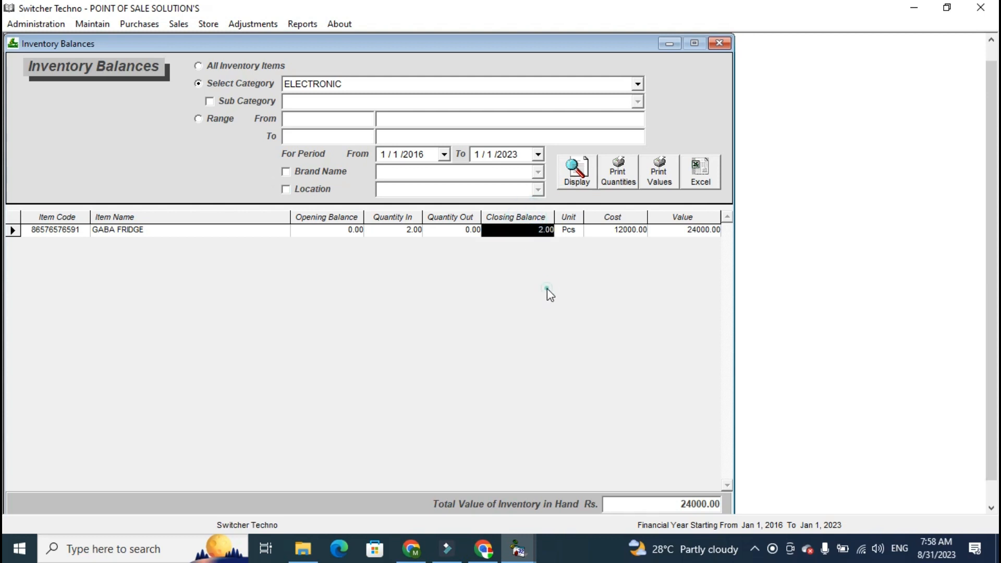
drag(653, 509, 716, 500)
double_click(687, 504)
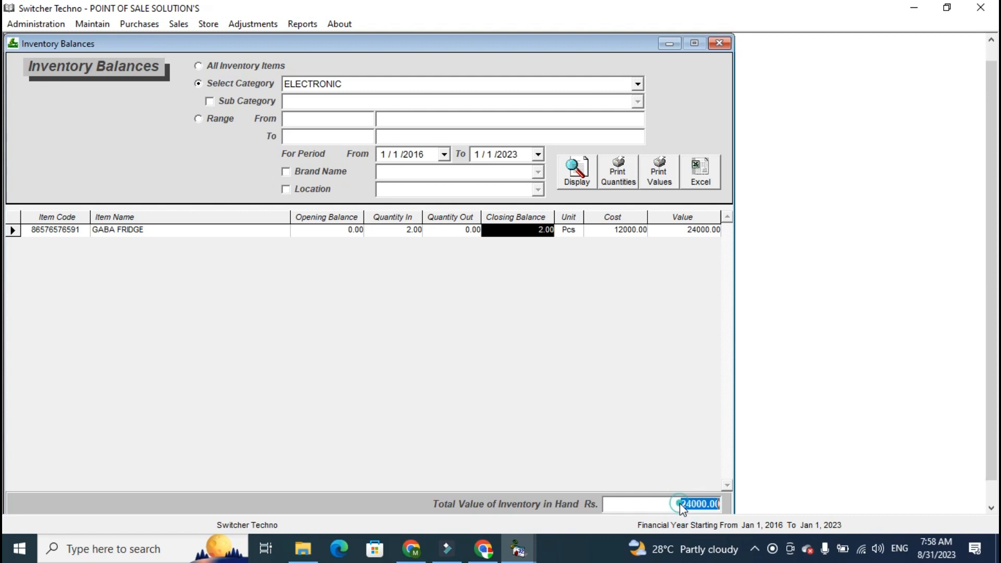
click(307, 189)
click(538, 191)
click(538, 190)
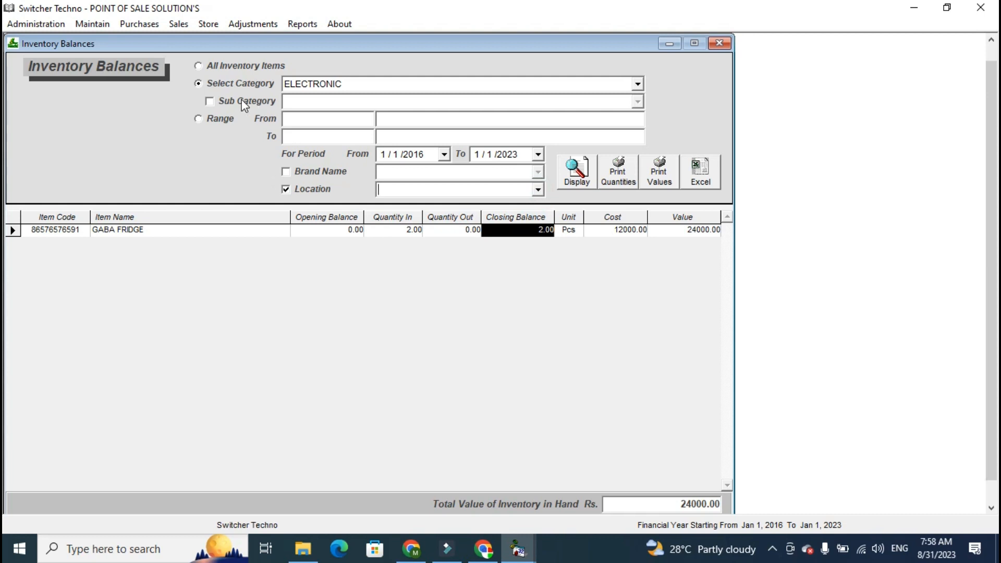
click(722, 44)
Step: Open a counter sale for the walk-in cash customer and add one GABA FRIDGE to it
click(313, 488)
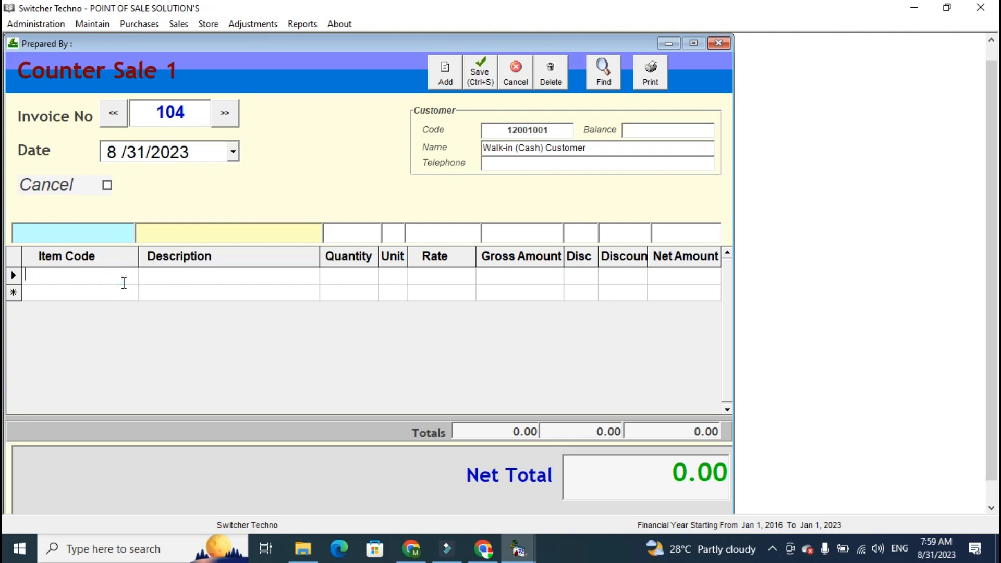
text(GABA)
key(Return)
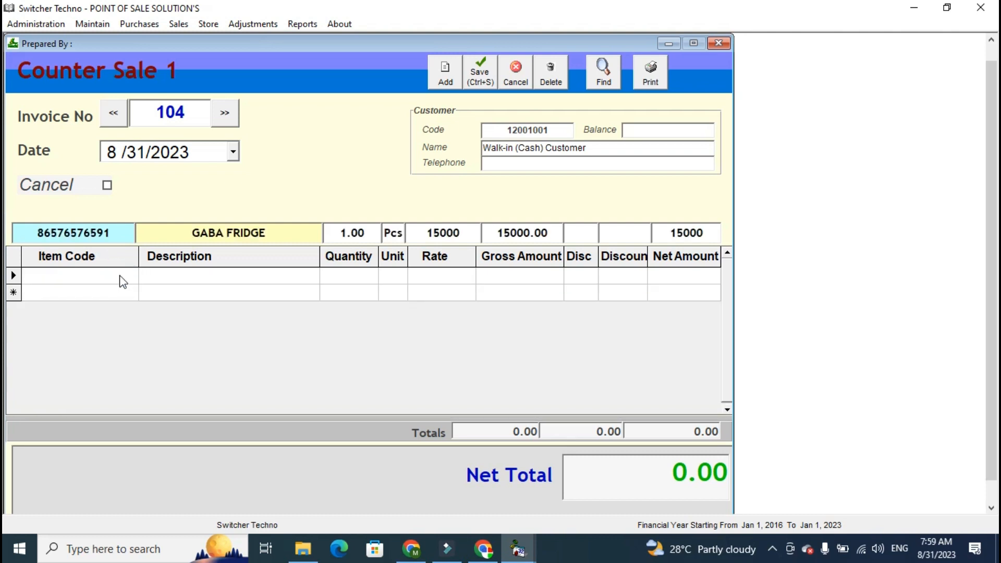
key(Return)
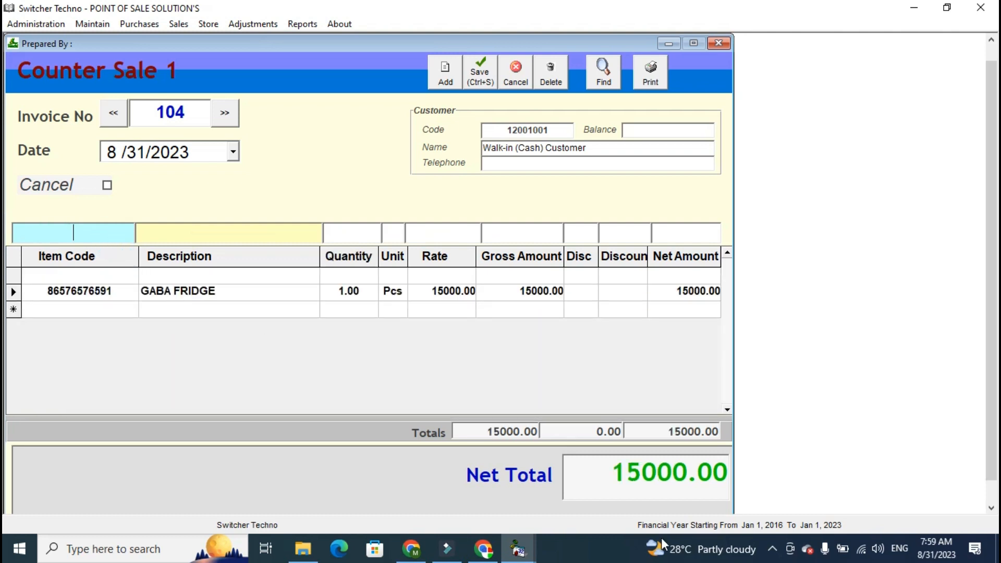
Step: Set the counter sale's date to 8/31/2022 and enter 15000 as the amount received
click(197, 158)
key(Down)
key(ctrl+s)
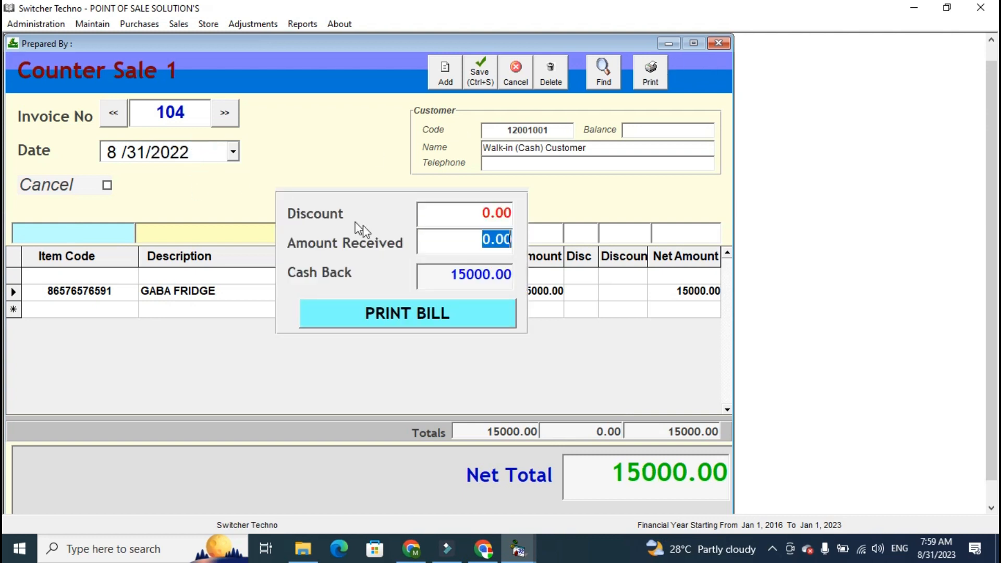
text(15000)
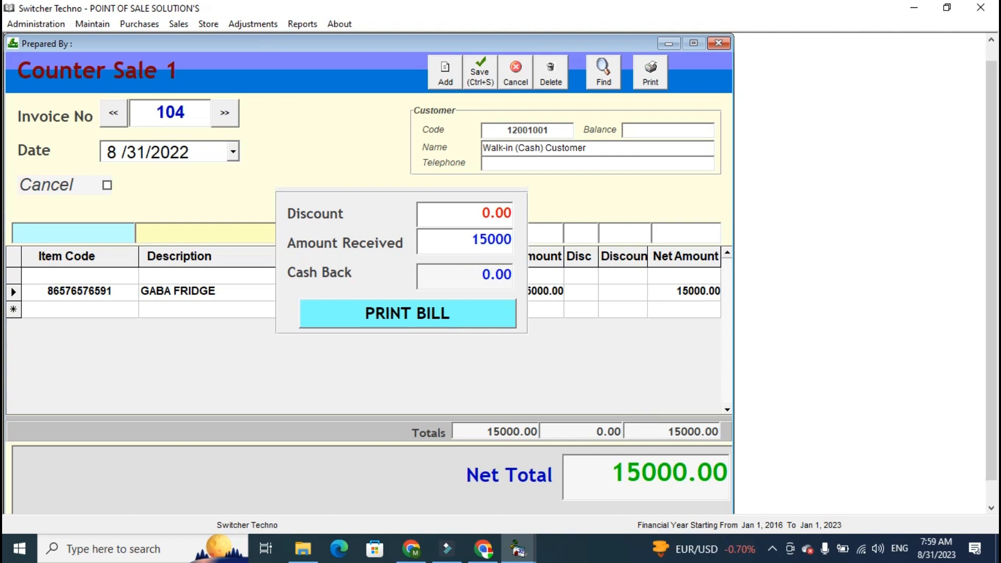
Step: Print the counter sale bill to a PDF file named INF on the Desktop
click(419, 302)
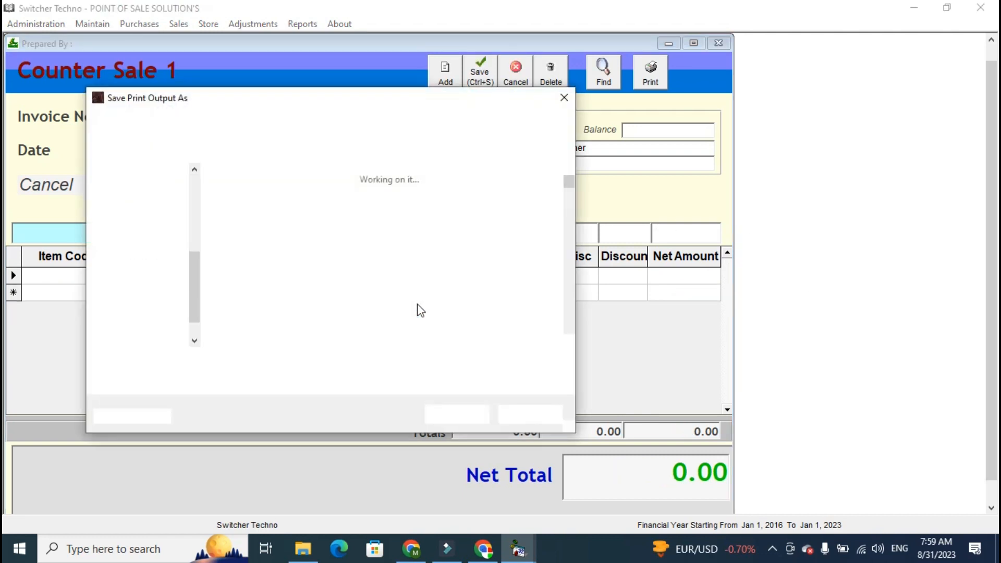
text(INF)
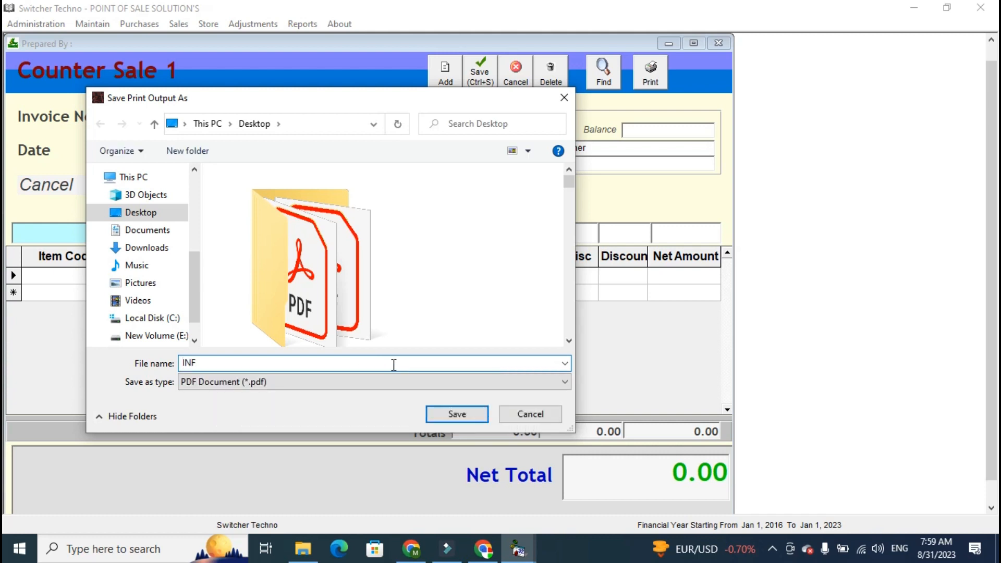
key(Return)
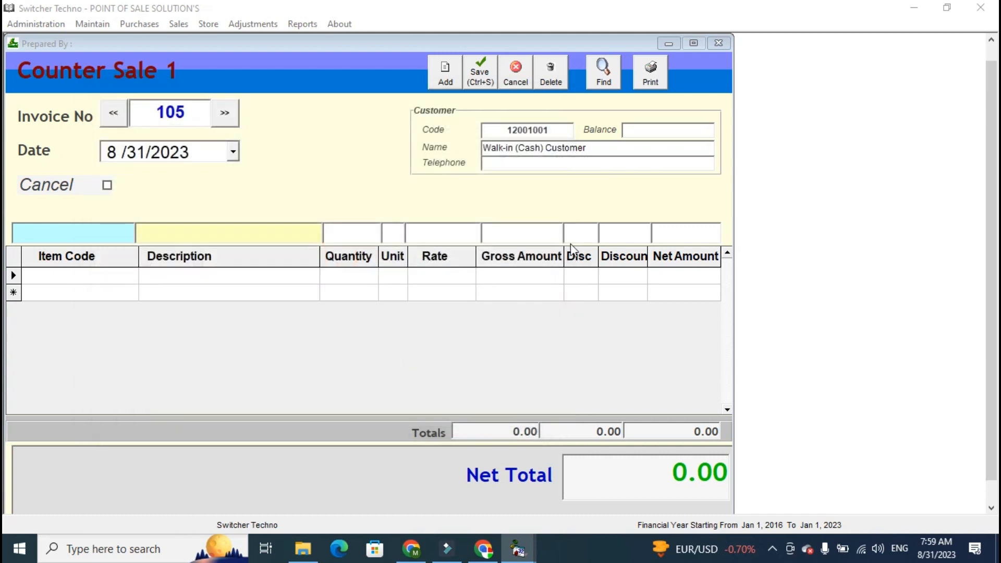
Step: Minimise the open windows, open INF.pdf from the desktop, and hide the All tools pane
click(921, 7)
click(921, 8)
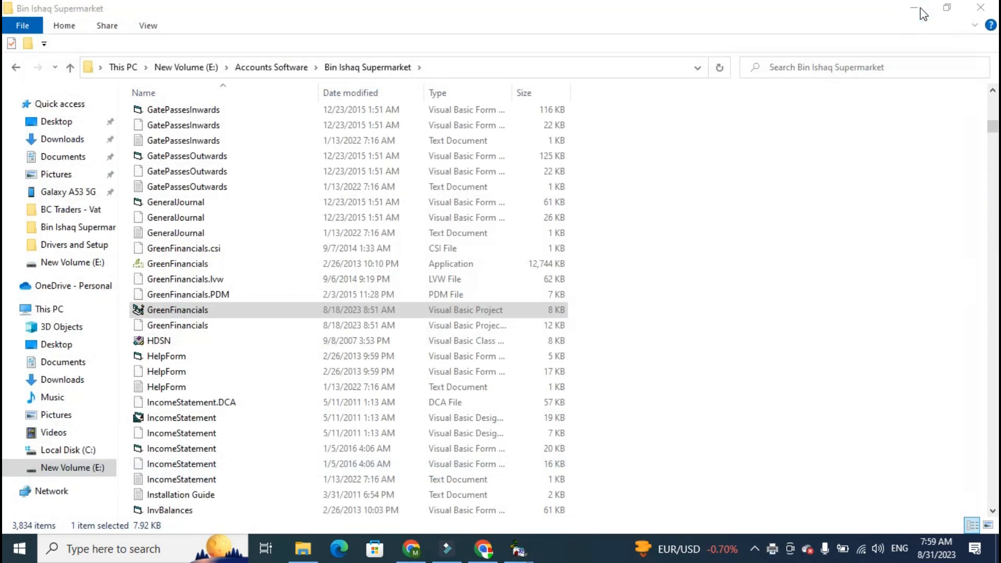
click(921, 8)
click(920, 8)
click(920, 8)
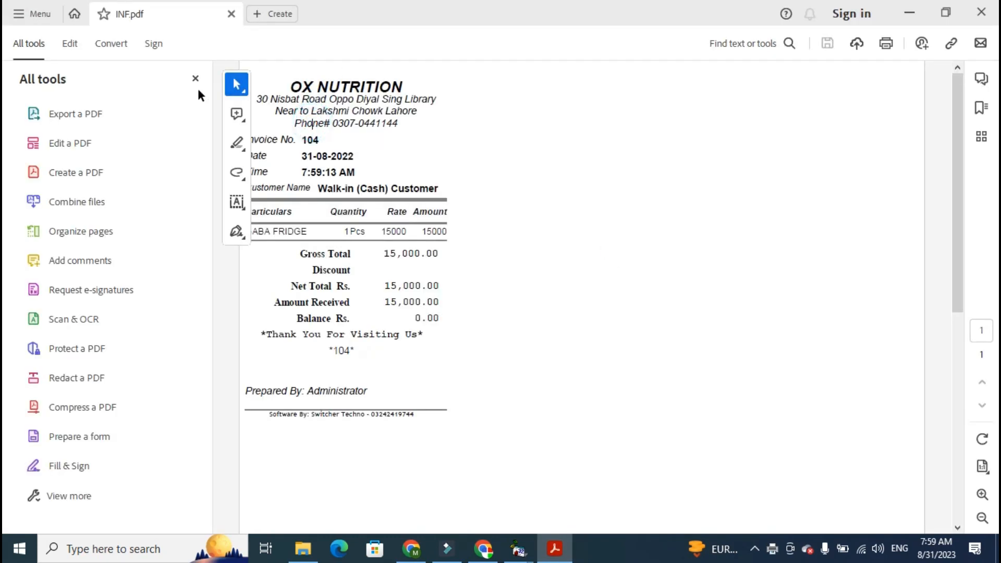
click(197, 82)
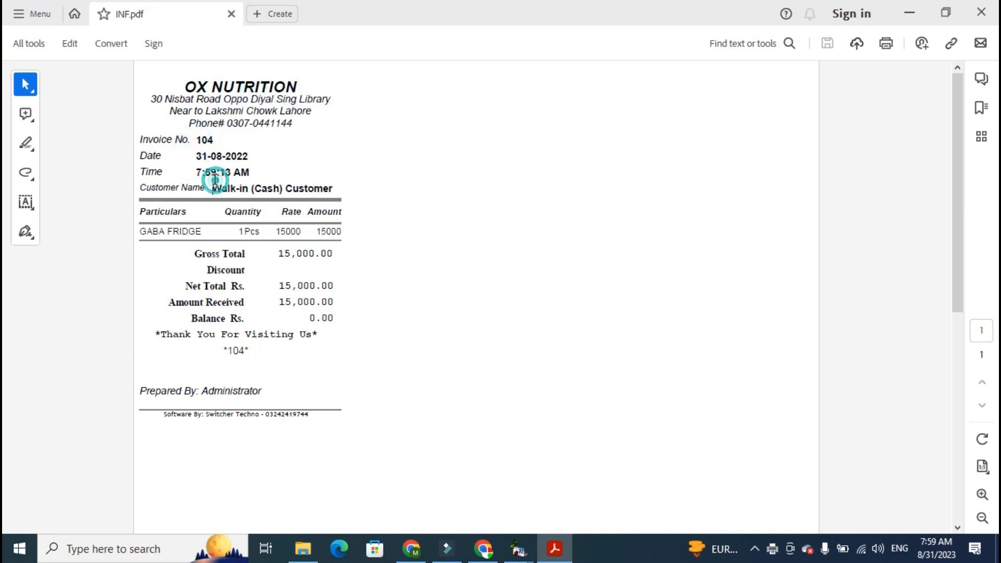
Step: Examine the item line, gross total, amount received and balance on the printed receipt
drag(206, 232, 141, 237)
click(225, 251)
click(243, 243)
click(333, 415)
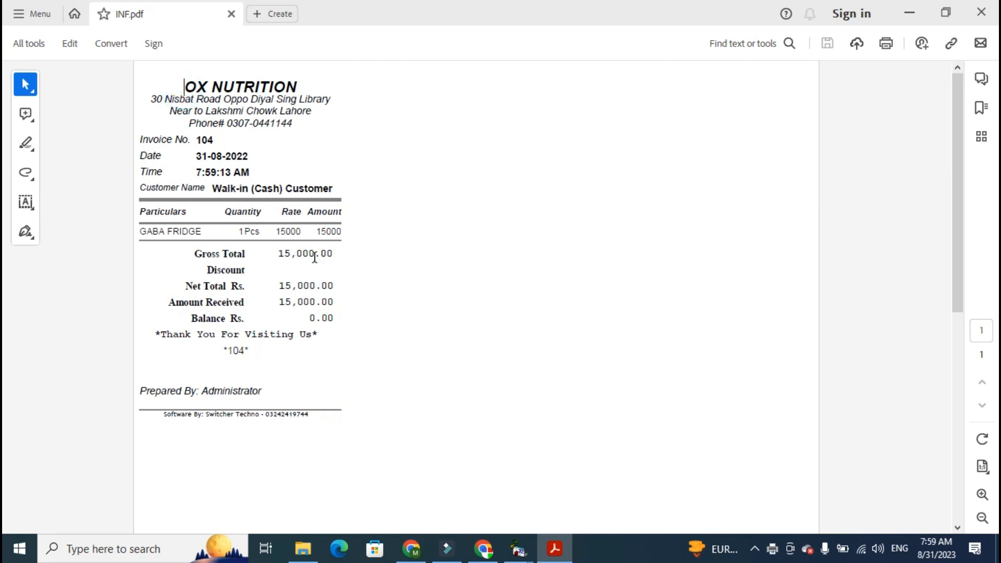
drag(308, 302, 307, 346)
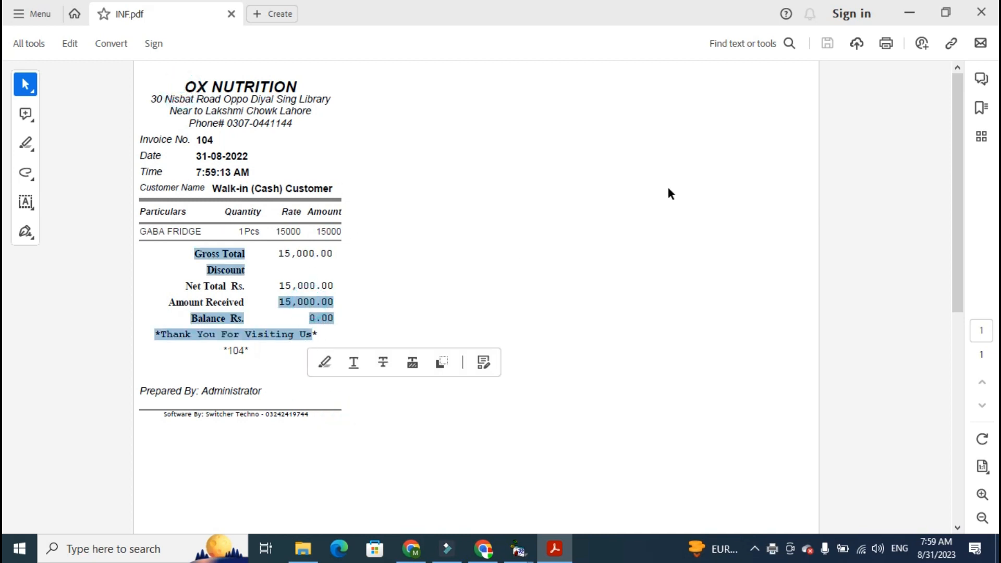
Step: Switch back to Switcher Techno, open the Sale Summary report and display all sales
click(519, 549)
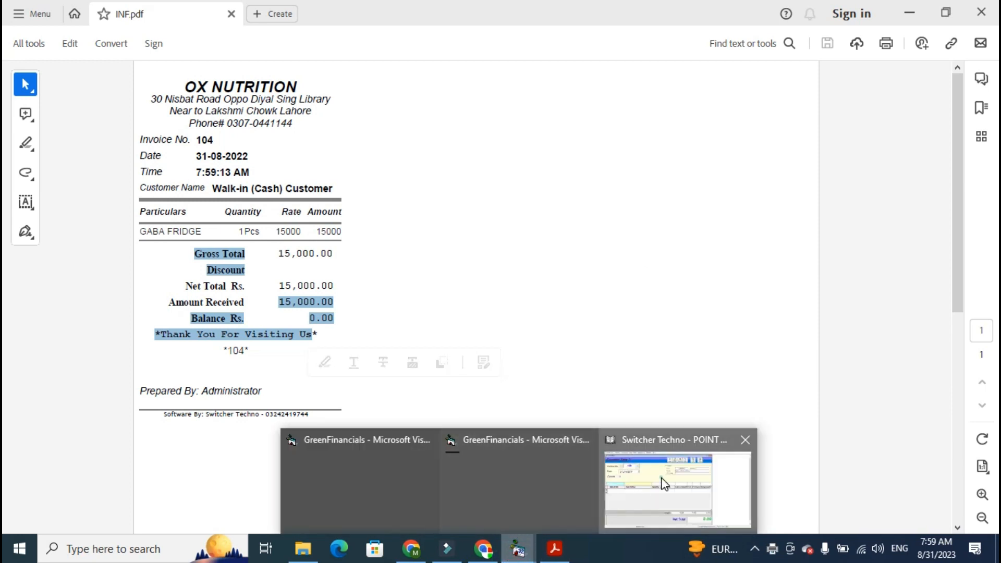
click(662, 482)
click(302, 24)
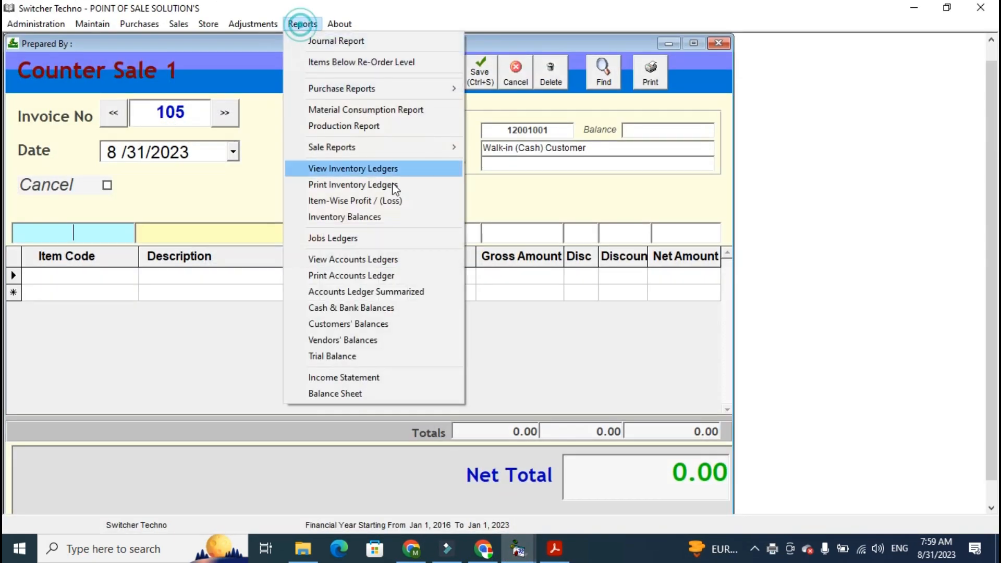
click(399, 155)
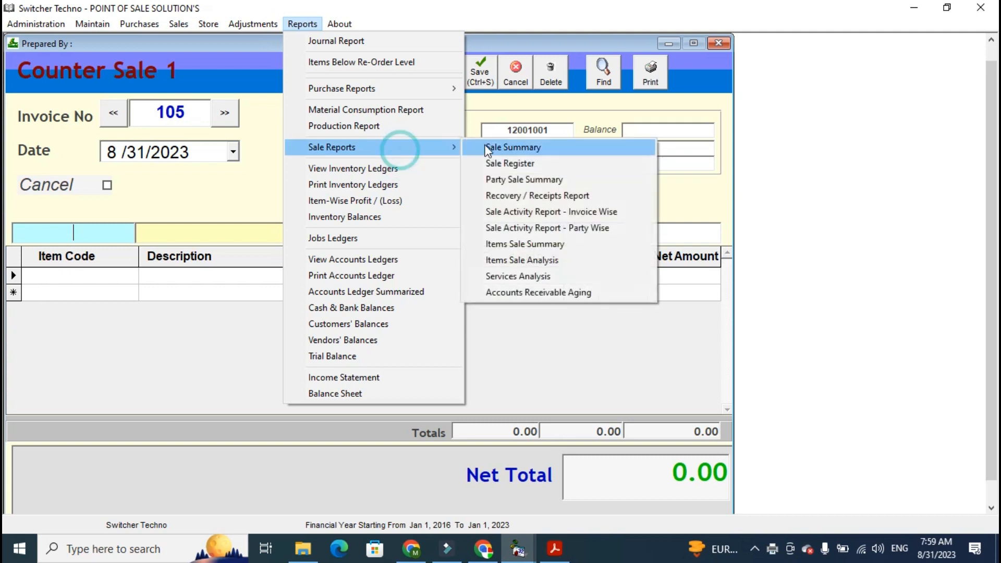
click(654, 148)
click(610, 110)
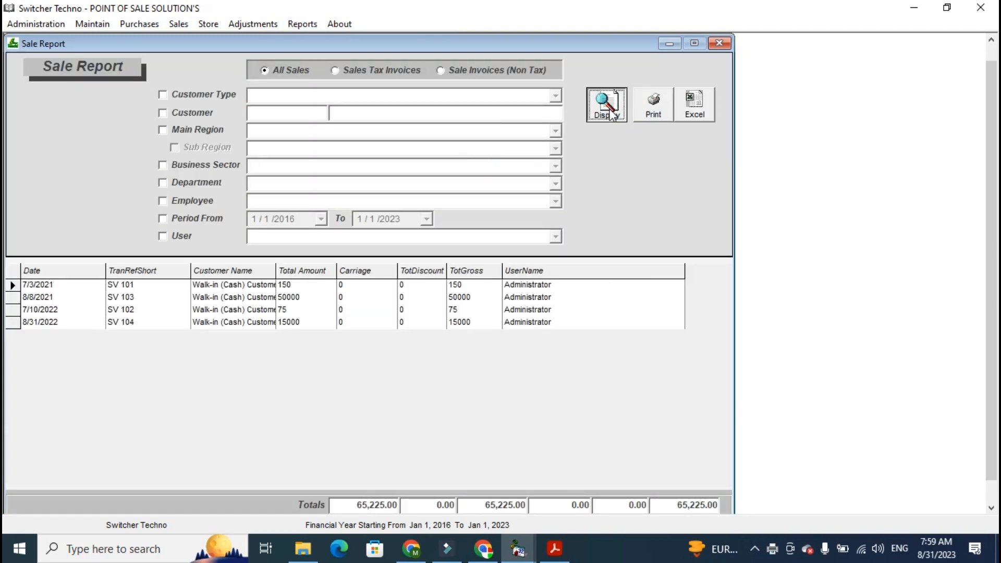
click(180, 236)
click(555, 237)
click(555, 237)
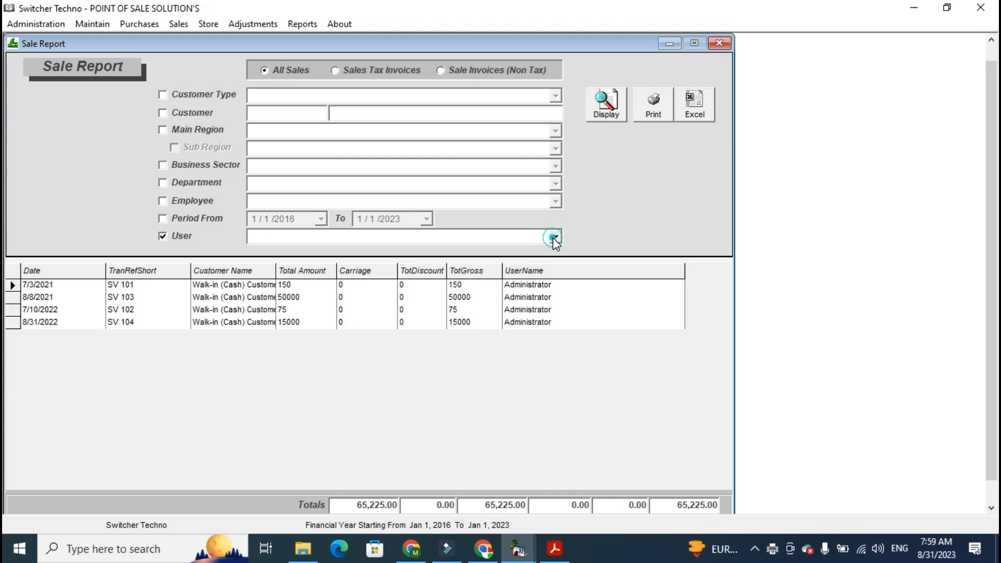
click(165, 236)
Step: Display the sale report with the period filter from 1/1/2016 to 1/1/2023 and try the sales type options, ending on All Sales
click(189, 219)
click(607, 107)
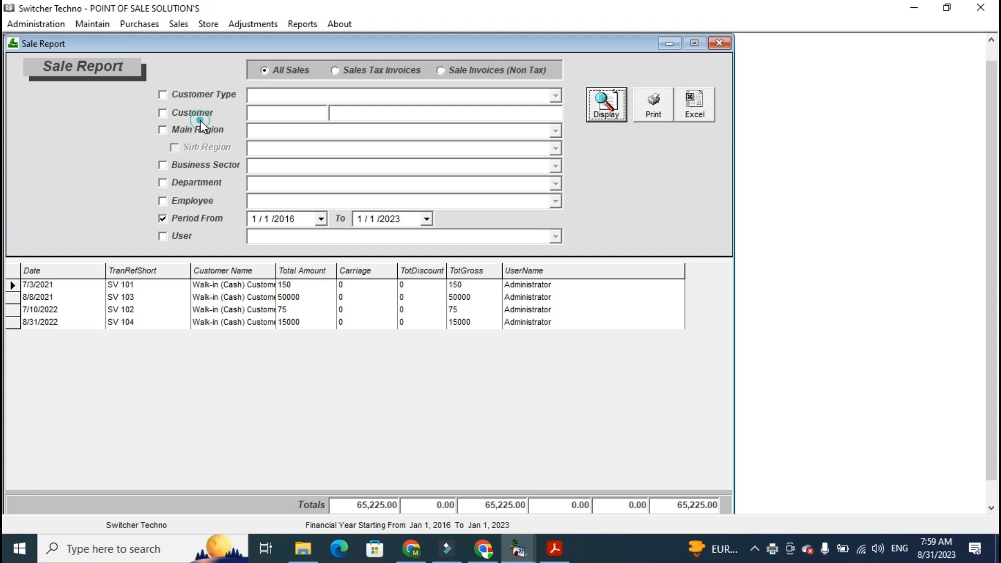
click(357, 71)
click(441, 71)
click(302, 71)
Step: Open the Item-Wise Profit / (Loss) report and display it for all inventory items
click(303, 24)
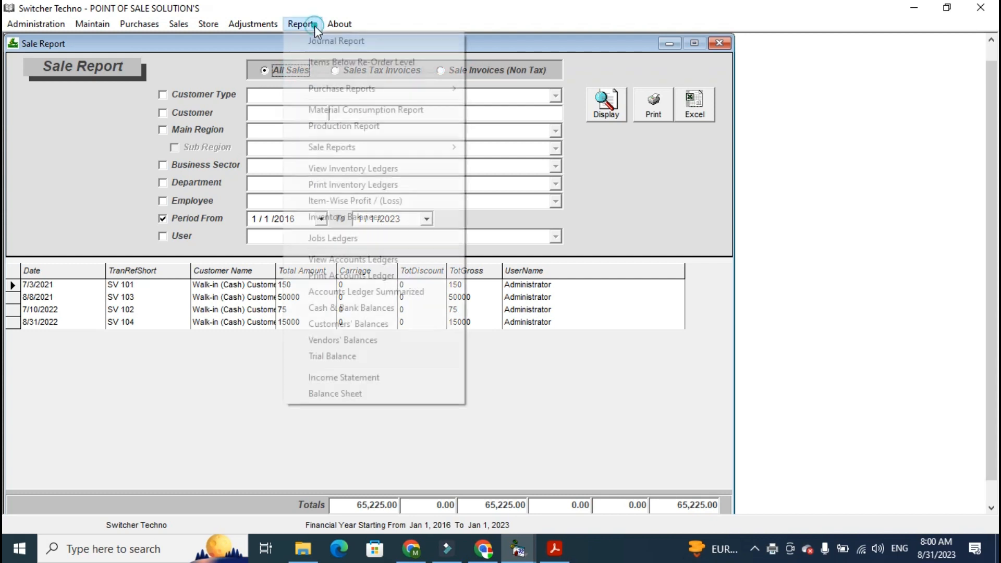
click(372, 202)
click(626, 104)
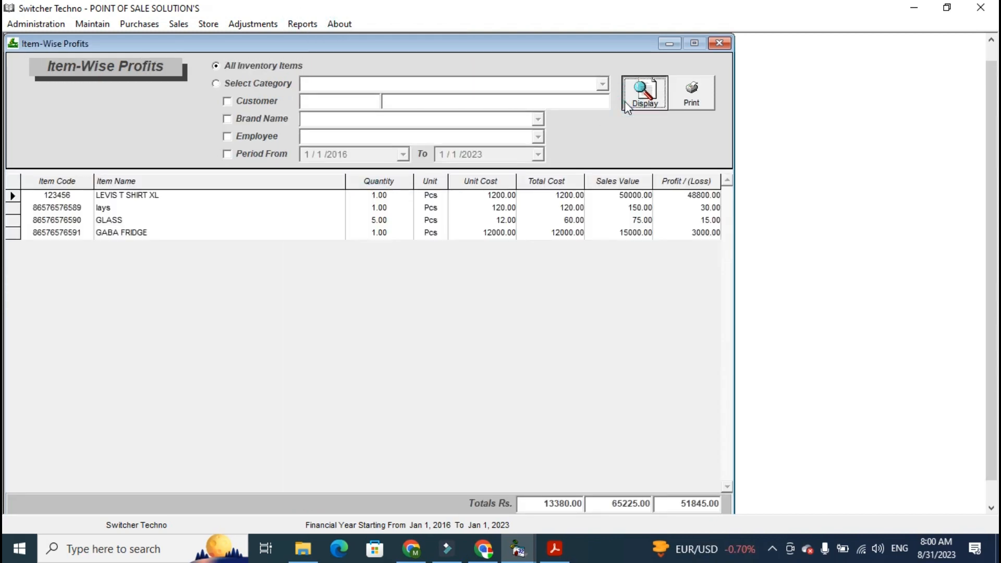
Step: Examine the GABA FRIDGE row's cost, sales value and profit, along with the report's overall profit total
click(628, 234)
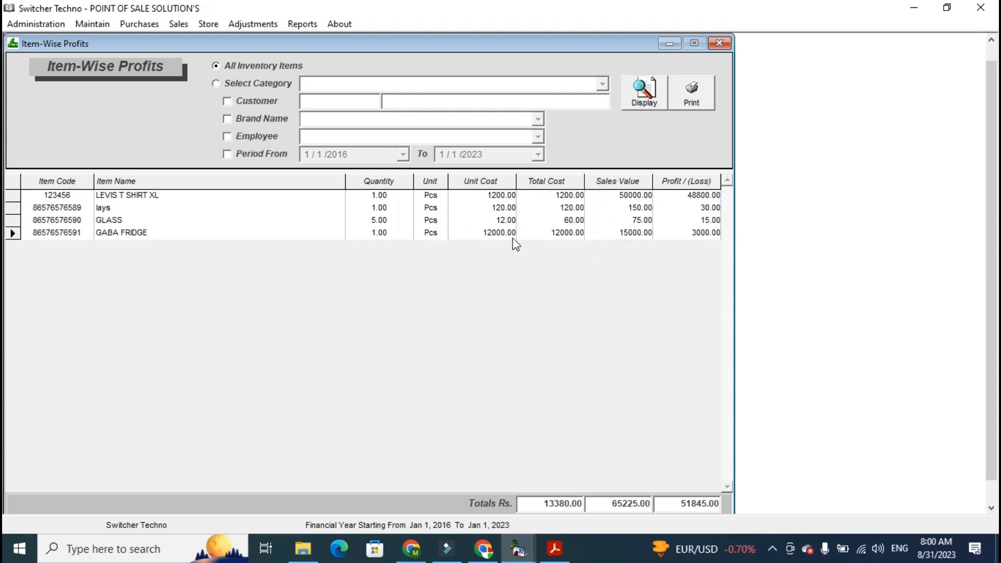
click(558, 233)
click(583, 256)
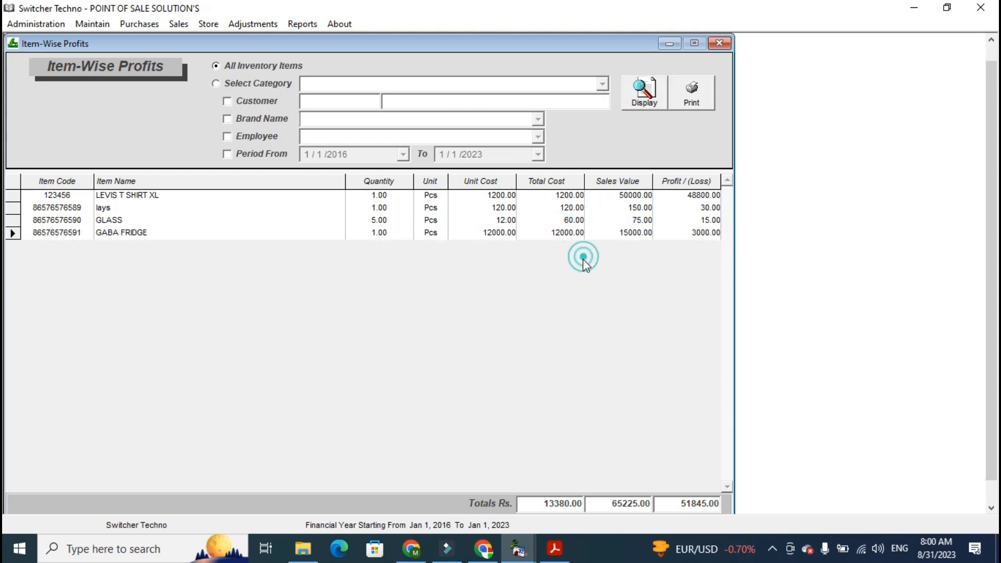
click(620, 235)
click(628, 250)
click(680, 236)
click(685, 248)
click(683, 508)
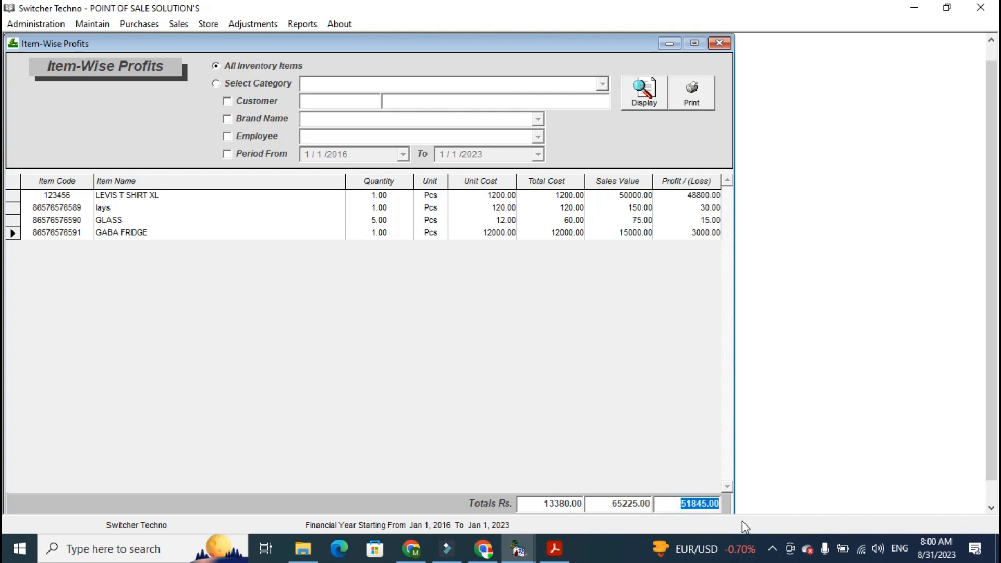
click(664, 371)
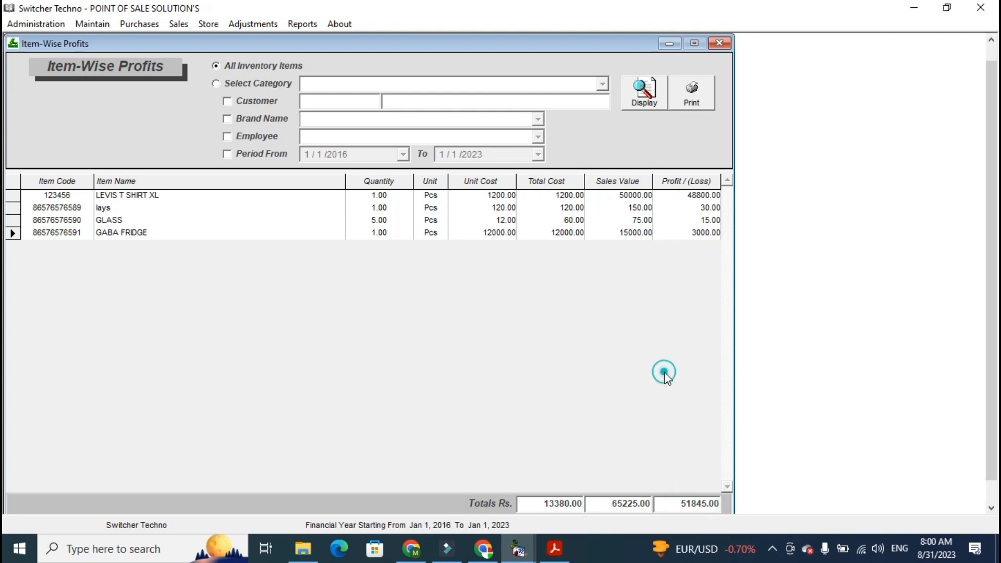
Step: Enable the period filter on the item-wise profits report and view its start date choices
click(275, 153)
click(403, 154)
click(404, 155)
Step: Open the accounts ledger view and display the ledger of the Cash in Hand account
click(303, 23)
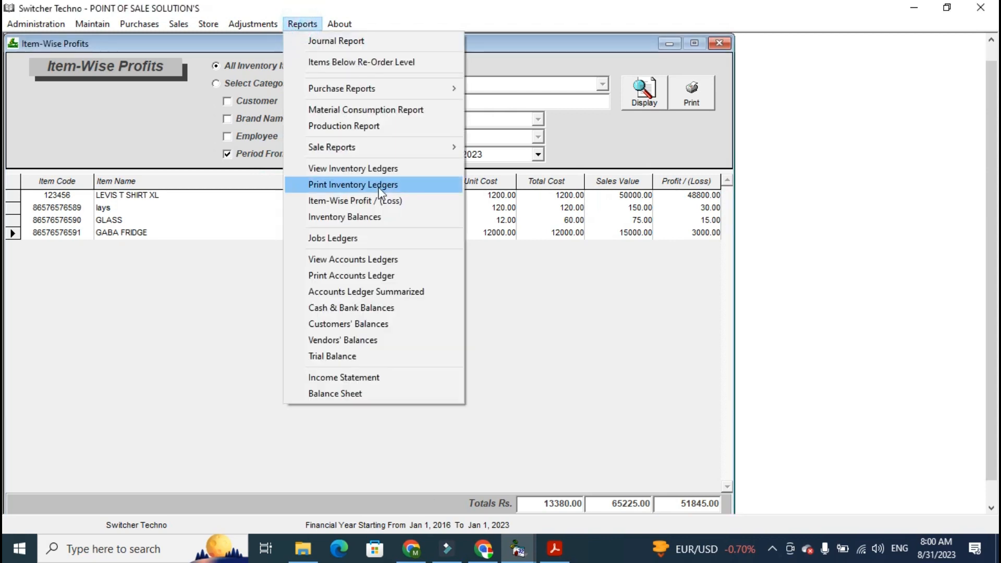
mouse_move(386, 154)
click(364, 259)
text(CAS)
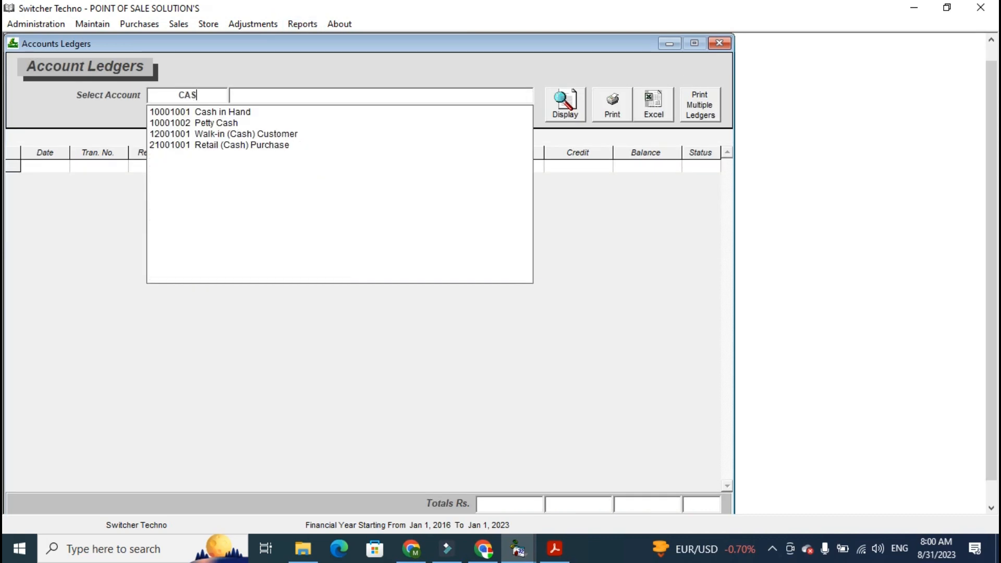
key(Return)
click(563, 105)
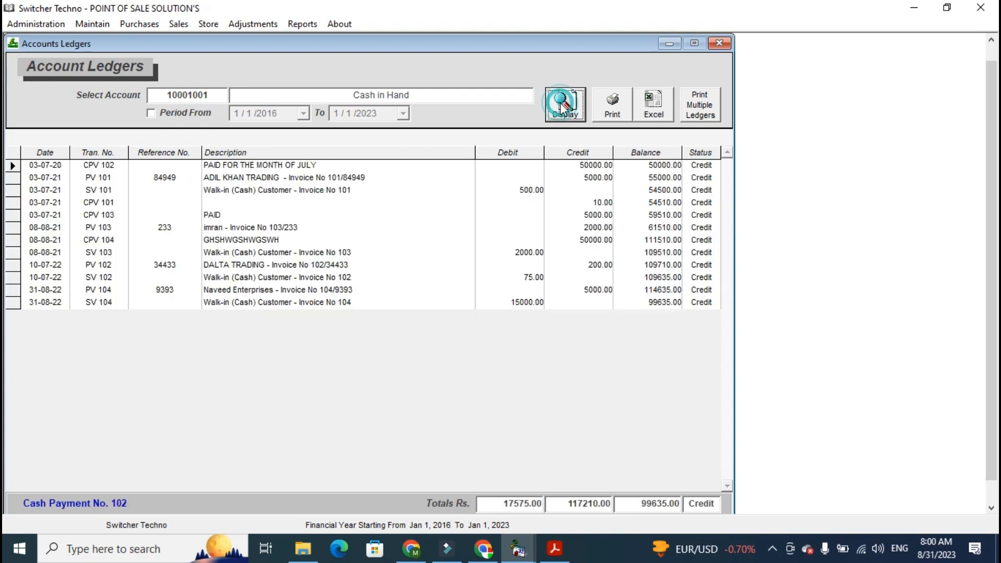
Step: Display the Naveed Enterprises account ledger and check its debit, credit and balance entries
click(217, 97)
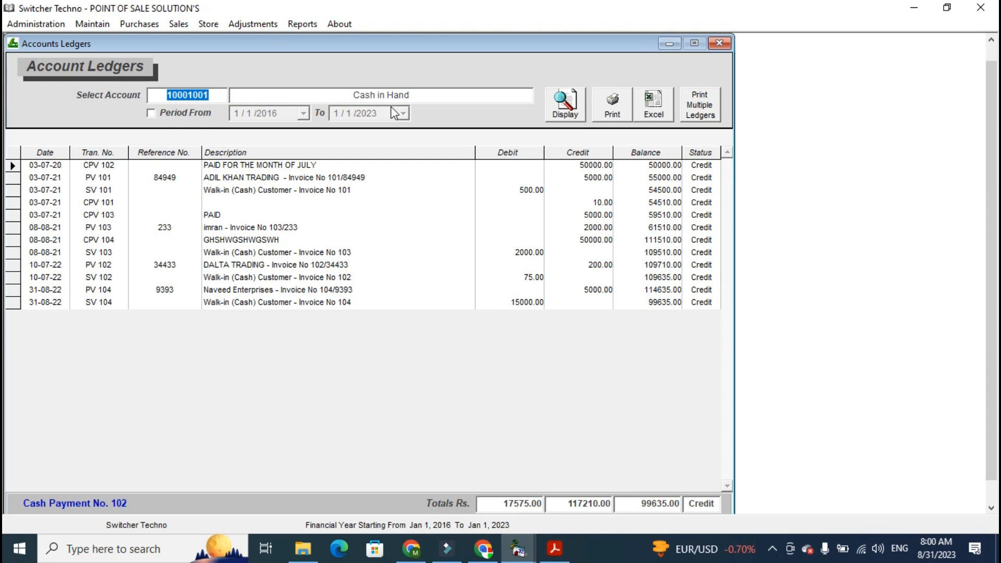
text(NA)
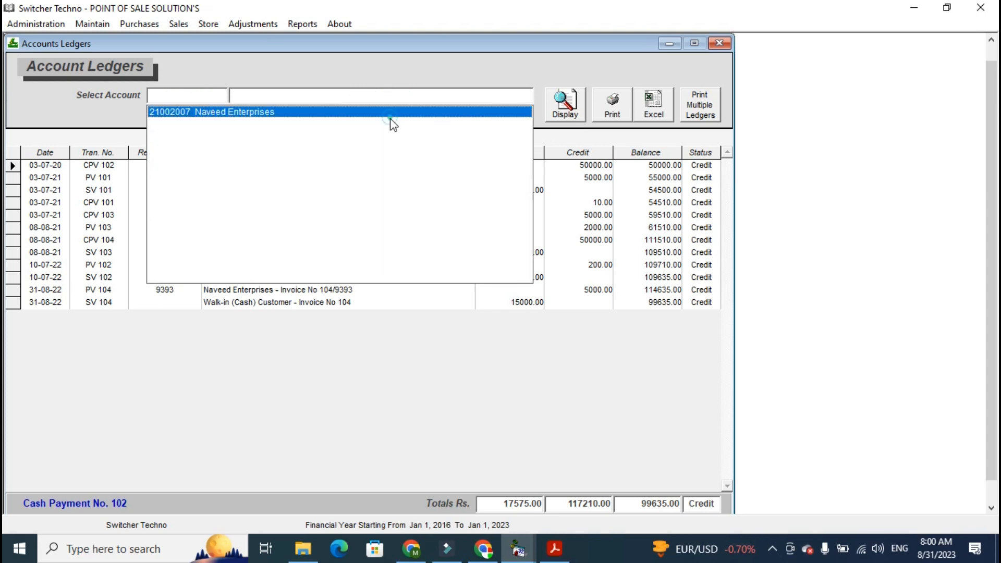
click(393, 114)
click(560, 108)
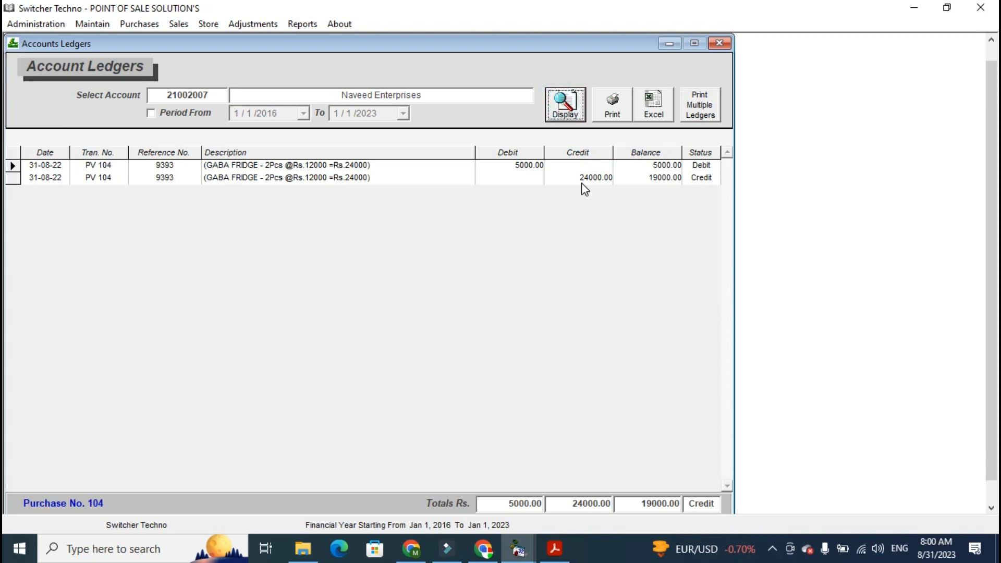
click(530, 165)
click(546, 196)
click(655, 180)
Step: Preview the printed Naveed Enterprises ledger, and close the preview and the open report windows
click(612, 105)
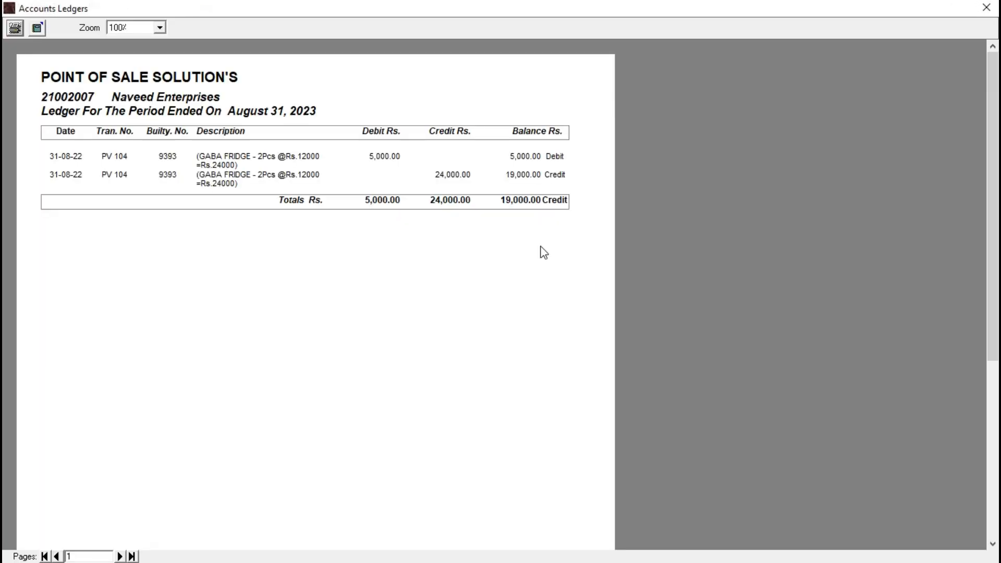
click(985, 8)
click(720, 43)
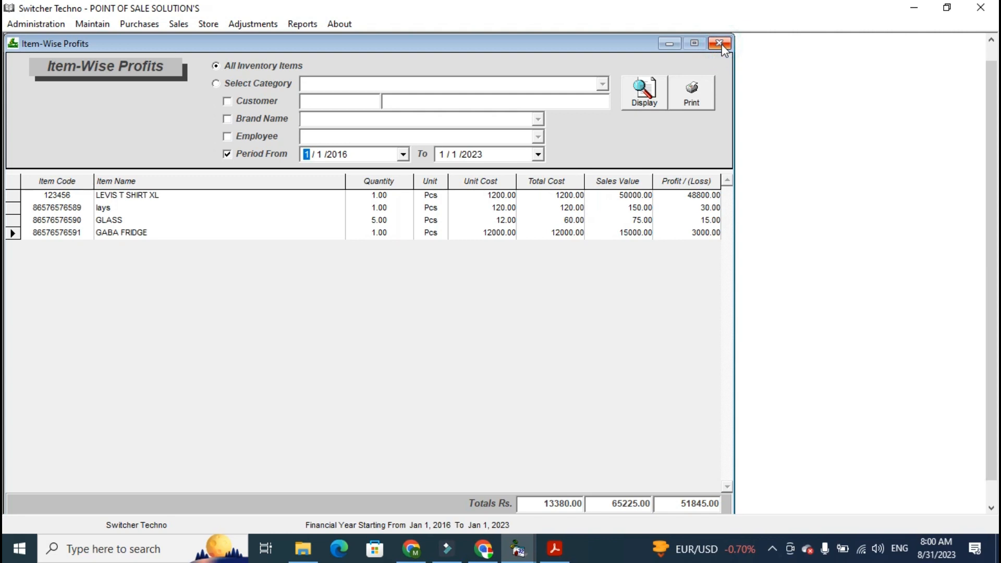
click(720, 43)
click(720, 44)
Step: View the Income Statement to date, review it down to the net profit line, and close it
click(302, 24)
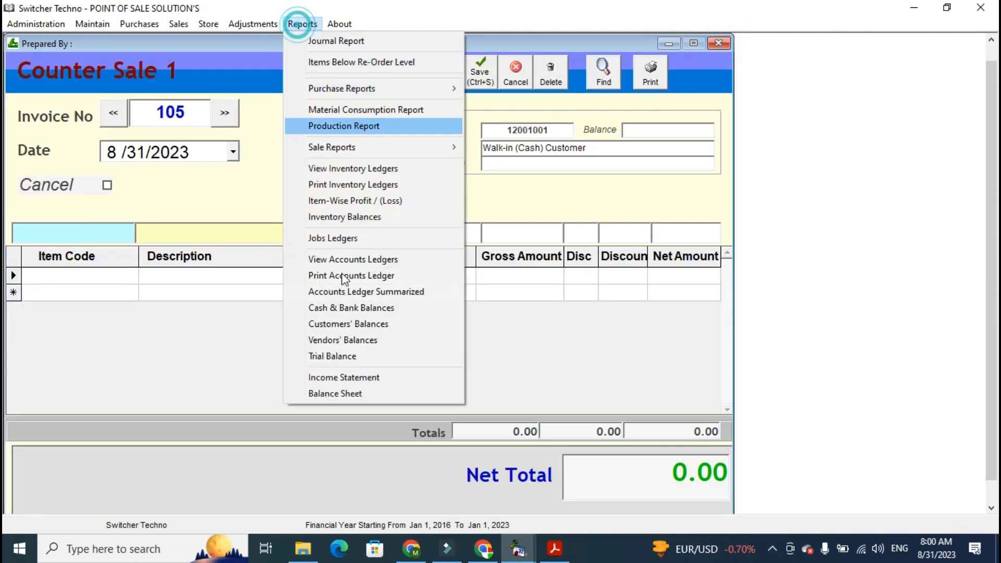
click(373, 378)
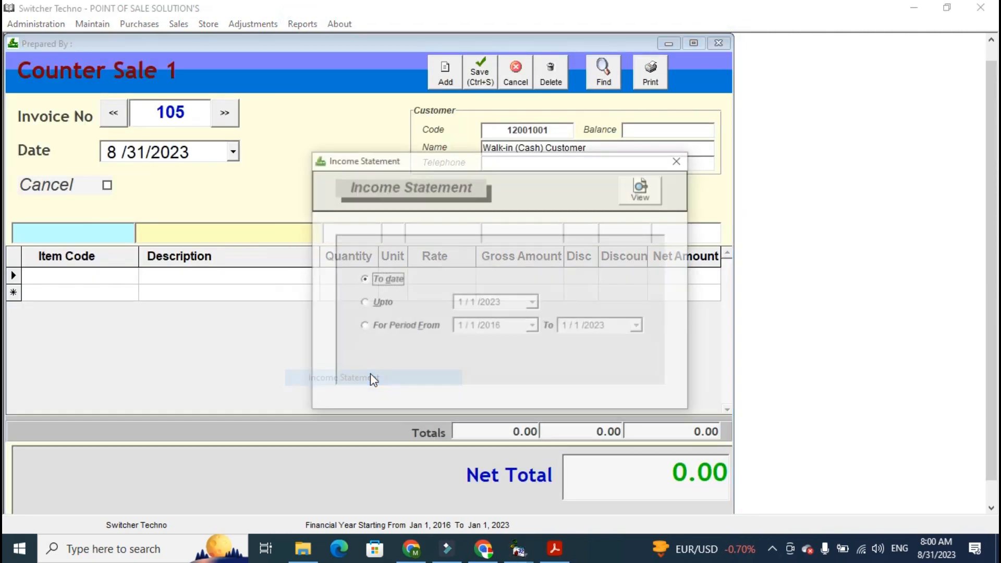
click(645, 202)
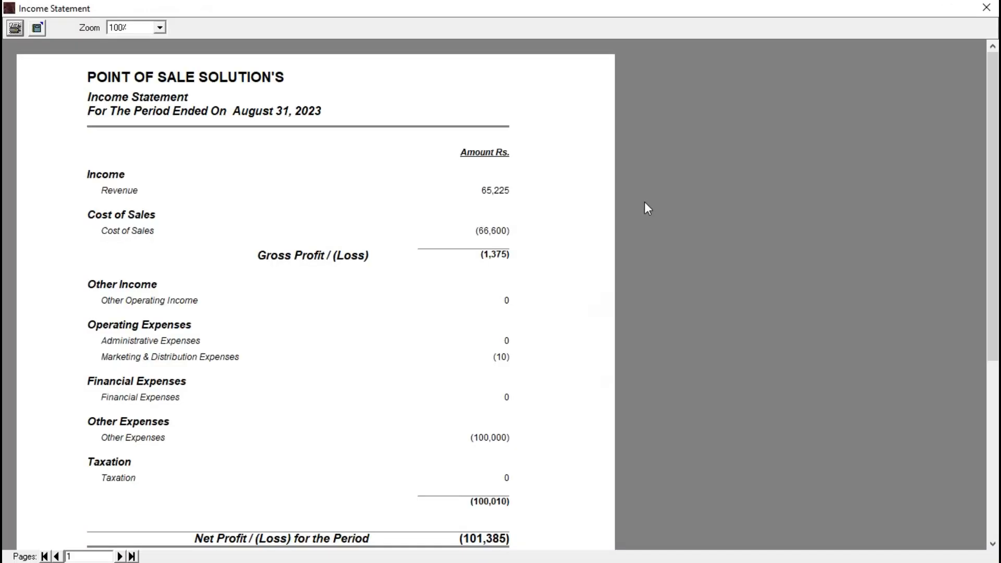
scroll(4, 313, down, 2)
scroll(5, 303, up, 1)
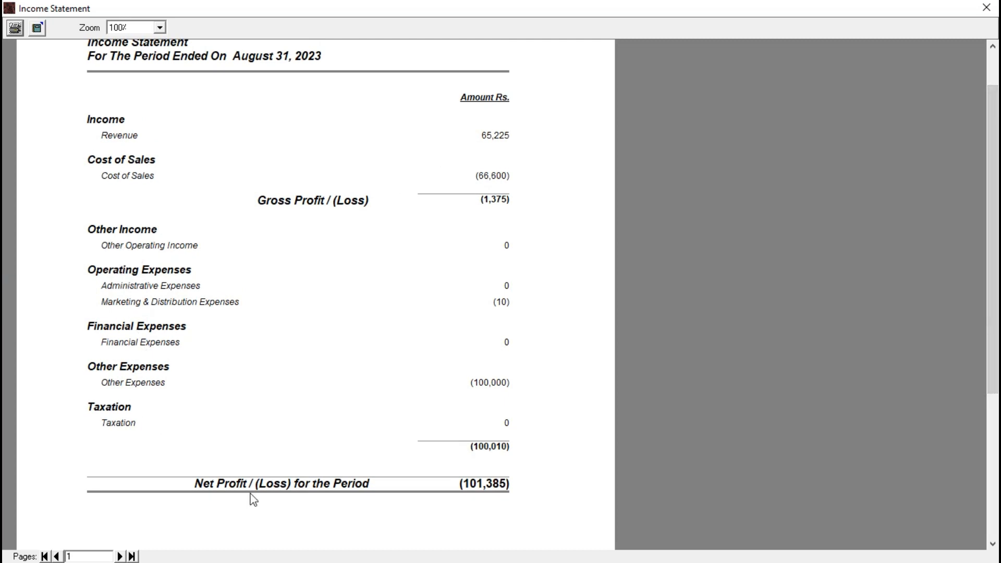
click(986, 8)
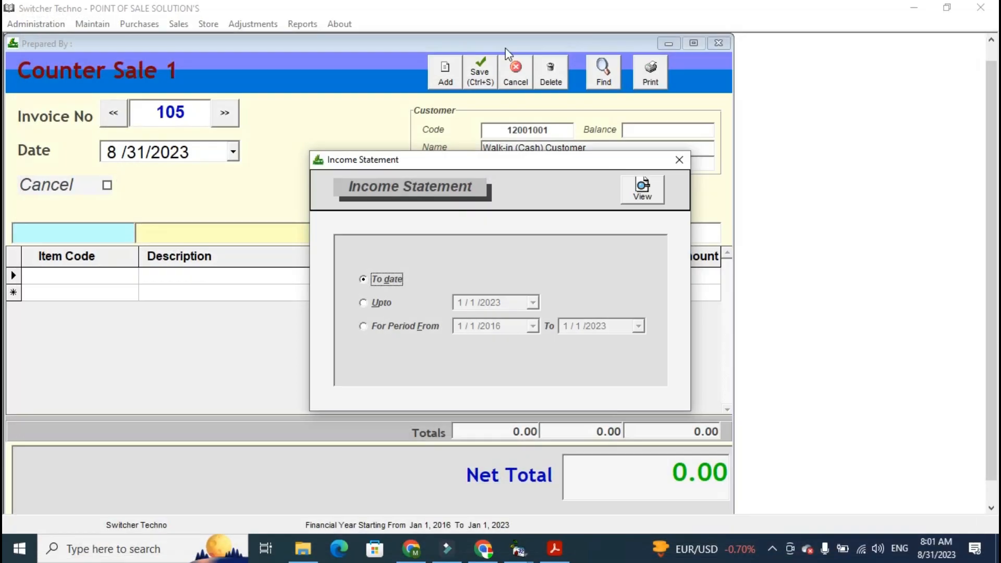
click(677, 160)
Step: Open the Vendors' Balances report and display the balances for the period 1/1/2016 to 1/1/2023
click(303, 24)
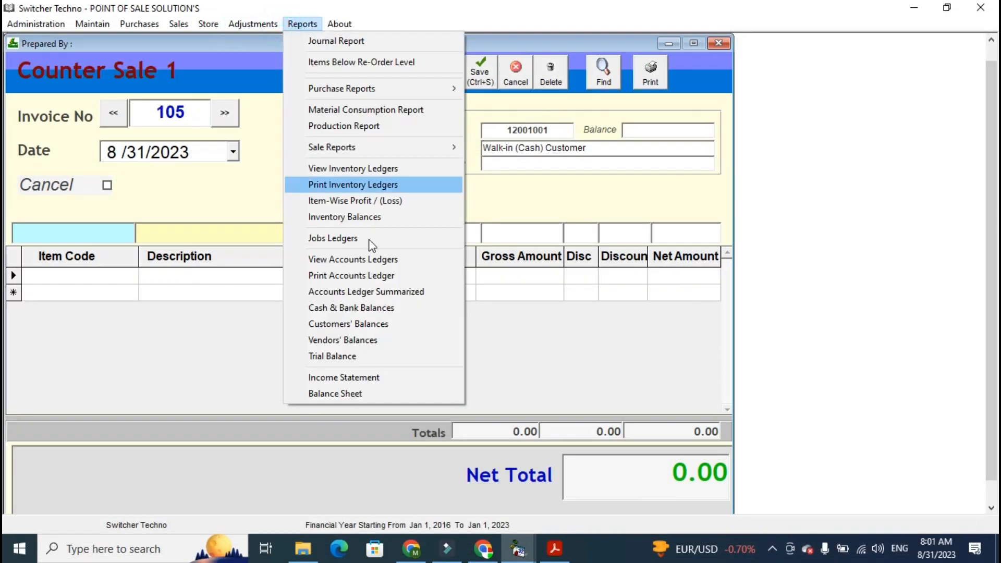
click(383, 326)
click(384, 340)
click(645, 74)
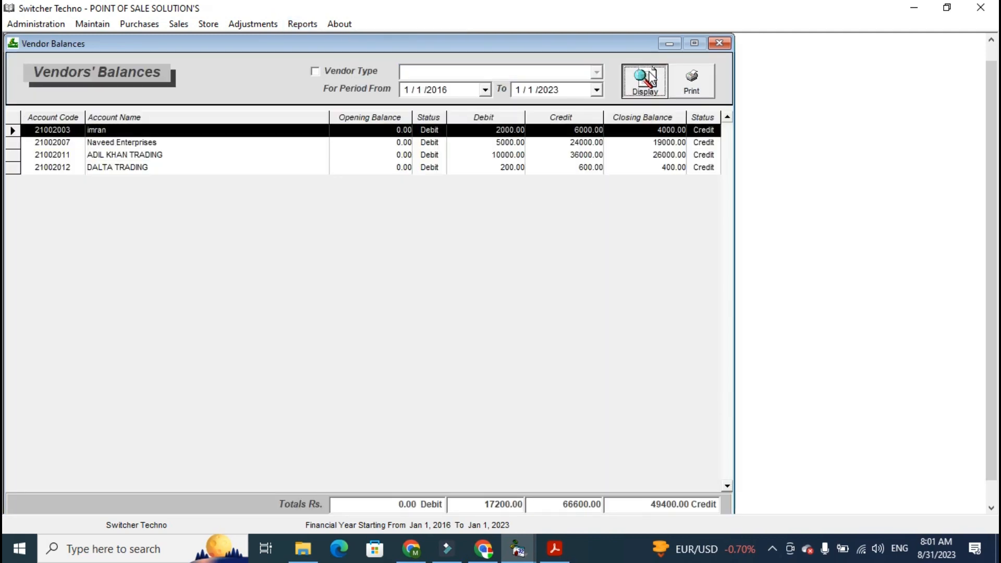
click(645, 221)
Step: Open the Customers' Balances report, display it, and close the report windows to return to the main menu
click(302, 24)
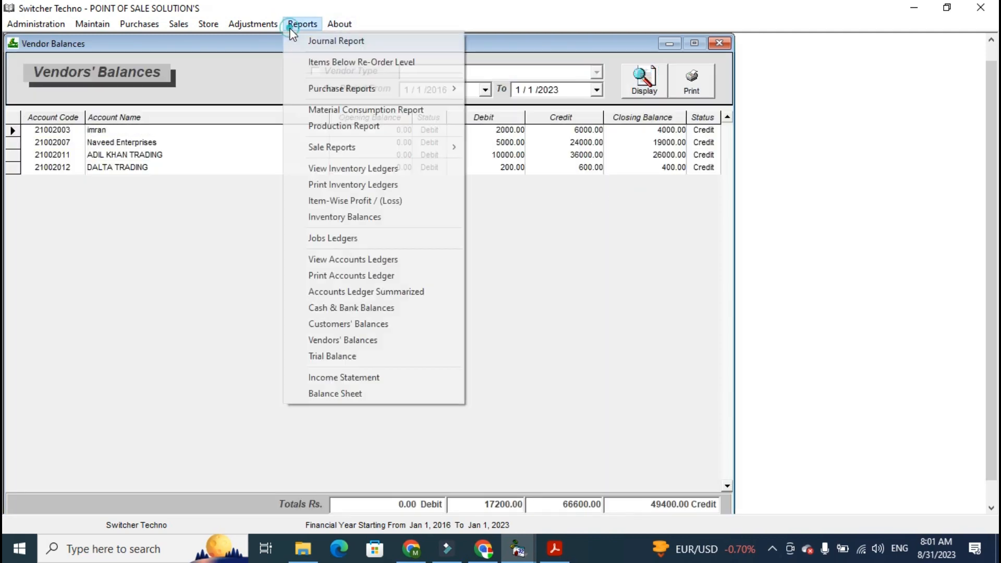
click(370, 324)
click(643, 79)
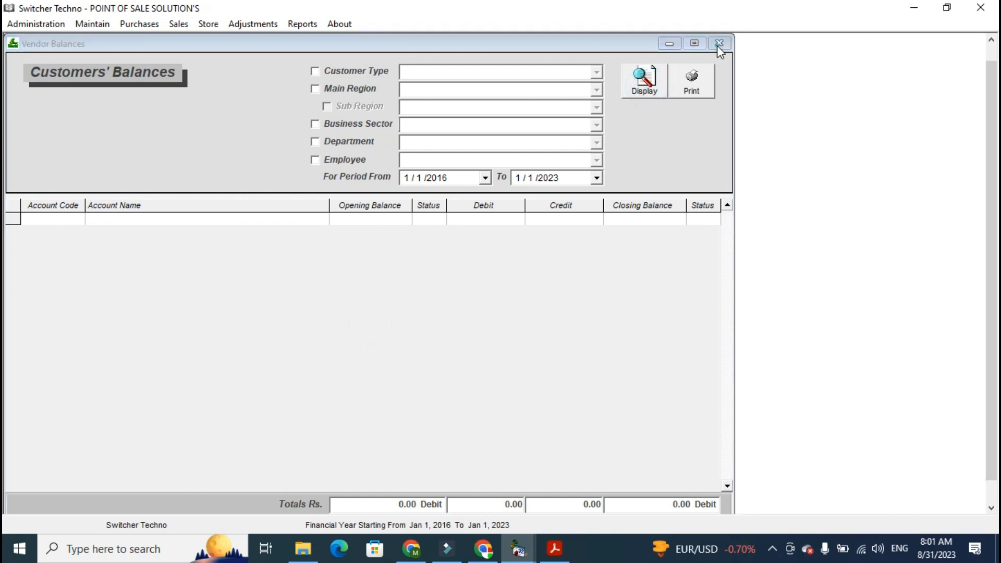
click(718, 44)
click(717, 45)
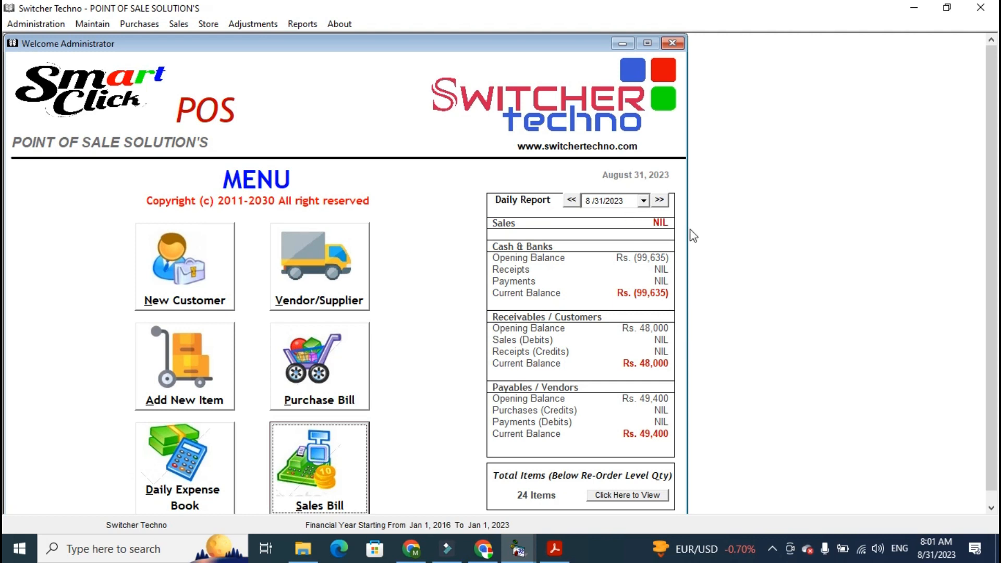
Step: View the software's About information with the vendor's contact details and close it
click(339, 24)
click(358, 40)
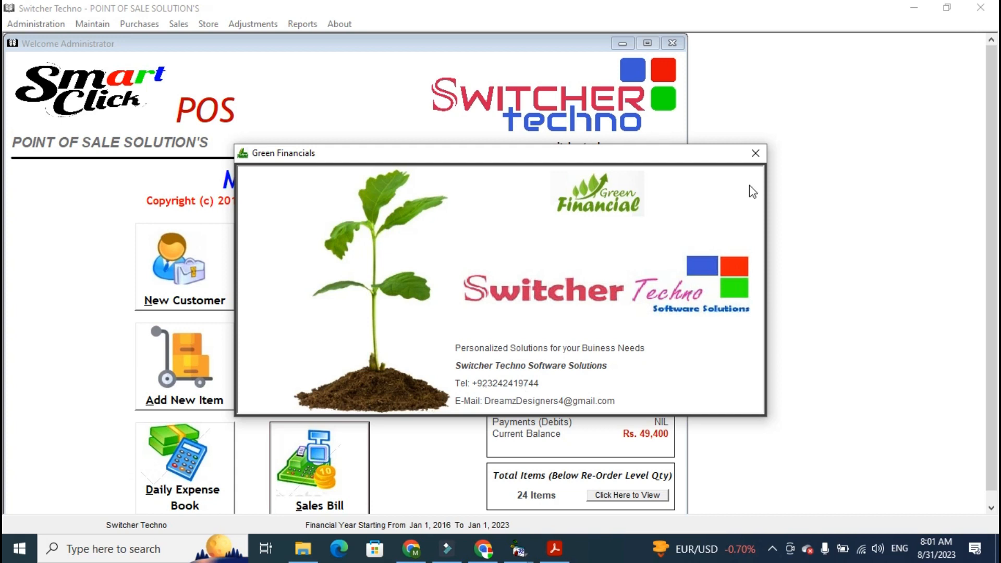
click(756, 153)
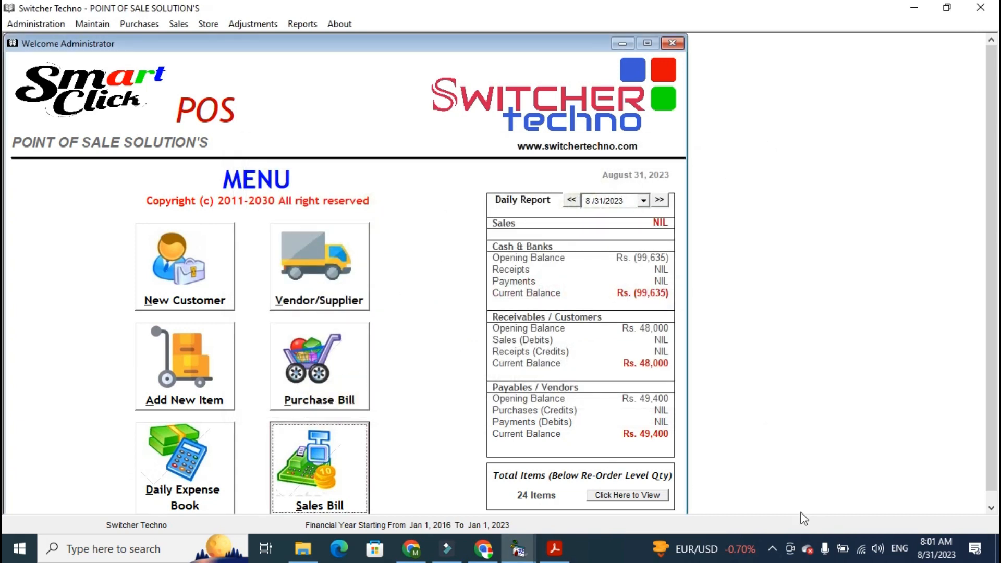